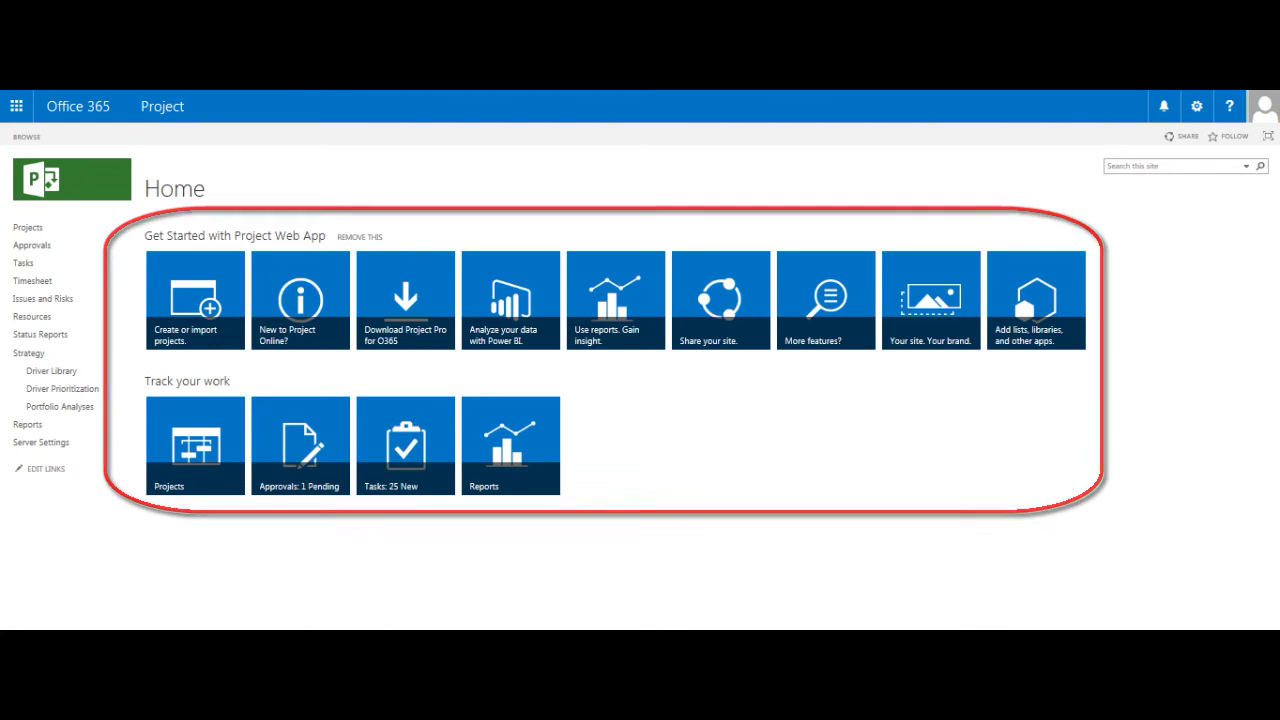
# Bring up the 'Create or import projects' options on the PWA Home page.
pyautogui.moveTo(214, 323)
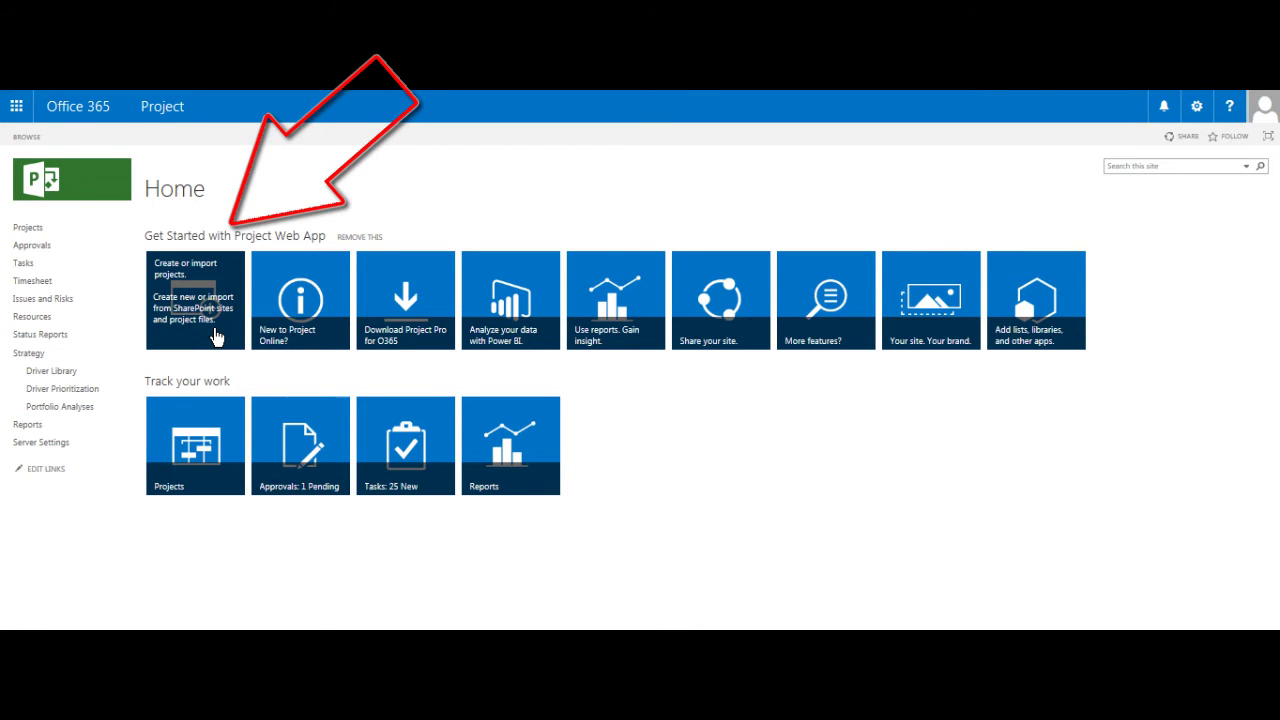
# Start a new project of the New Product Development type.
pyautogui.click(214, 336)
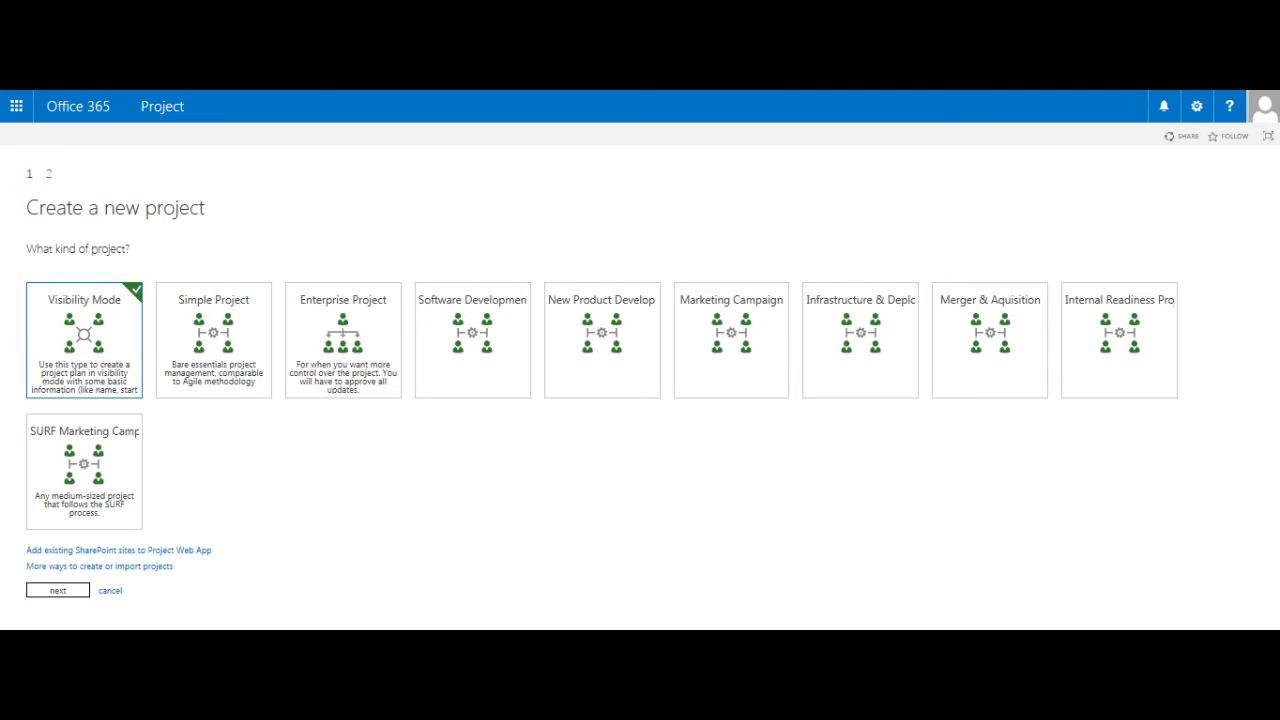
pyautogui.click(636, 381)
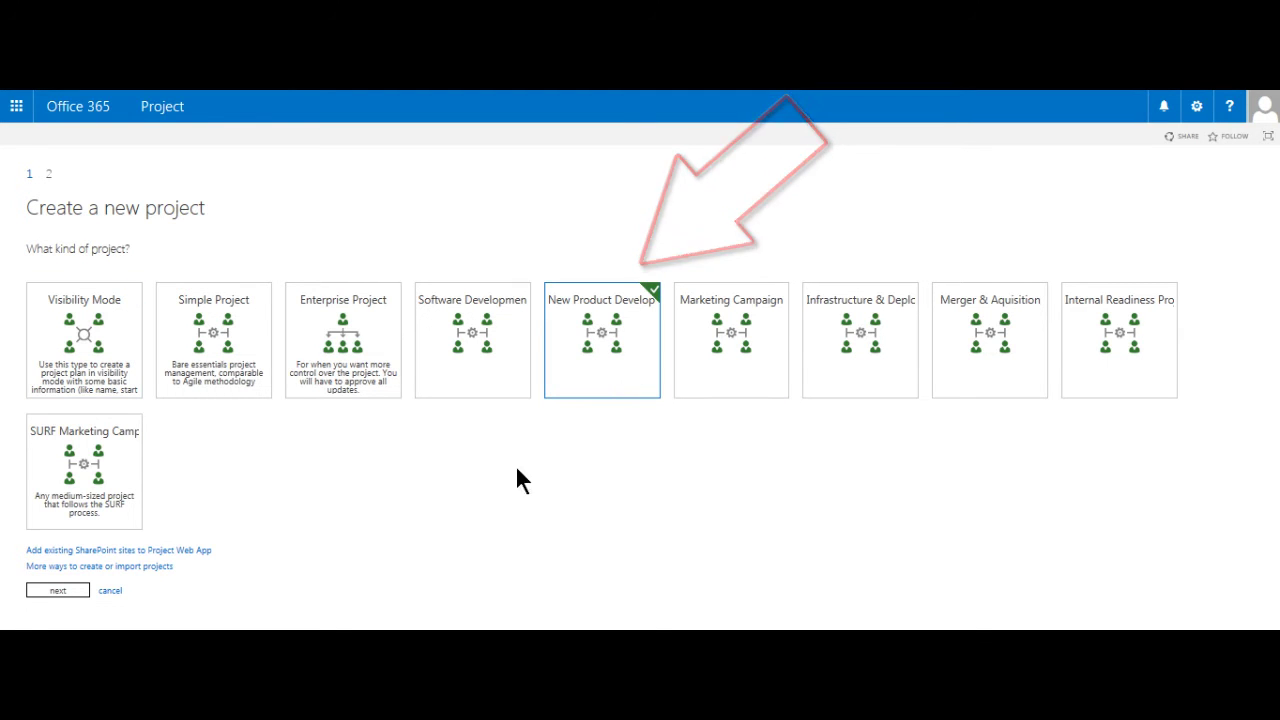
pyautogui.click(87, 591)
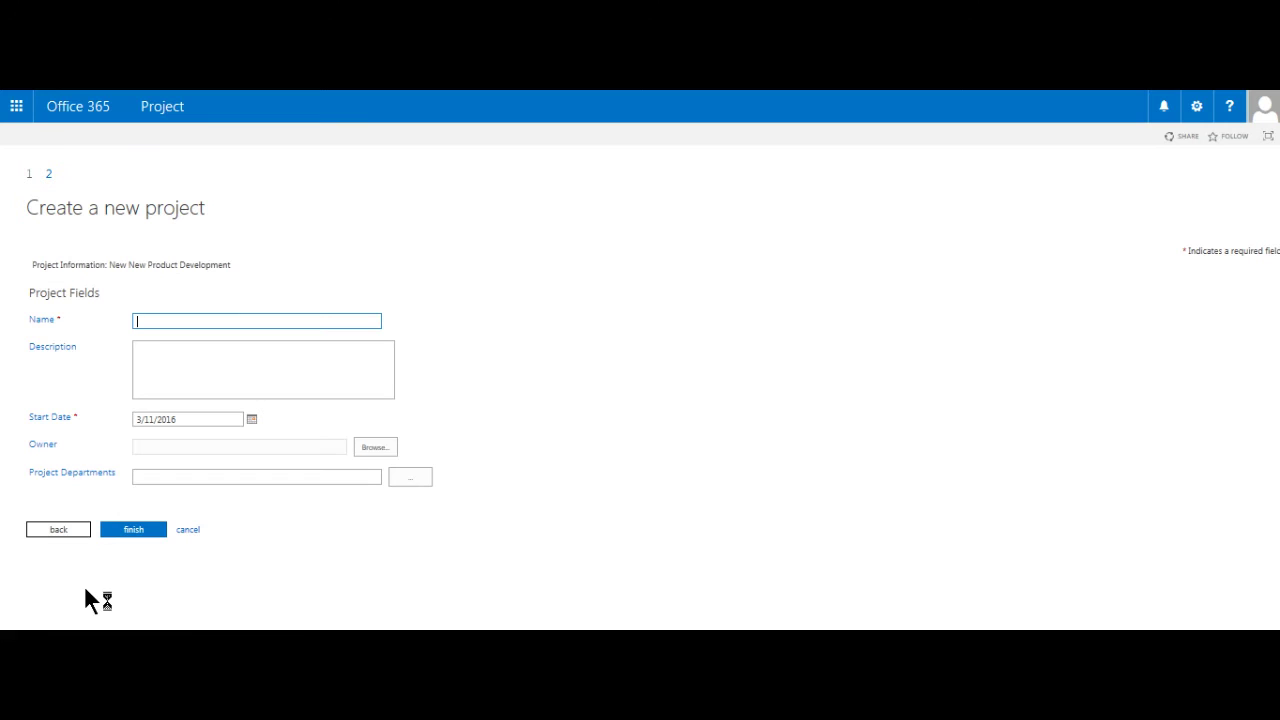
# Name it 'Resilient Pothole Compound', describe it 'To address axtreme weather', start 4/1/2016, and finish.
pyautogui.write('Resilient Pothole Compound')
pyautogui.click(138, 348)
pyautogui.write('To')
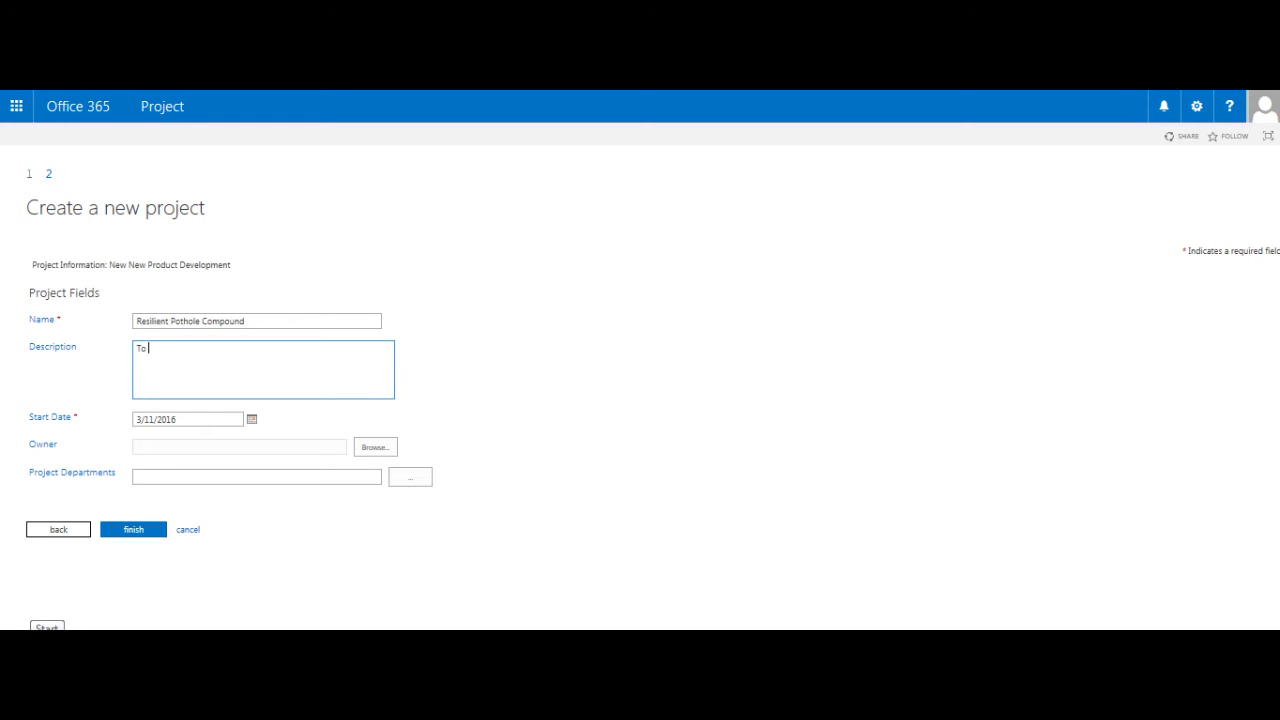
pyautogui.write(' address axtreme weather')
pyautogui.press('Tab')
pyautogui.click(252, 421)
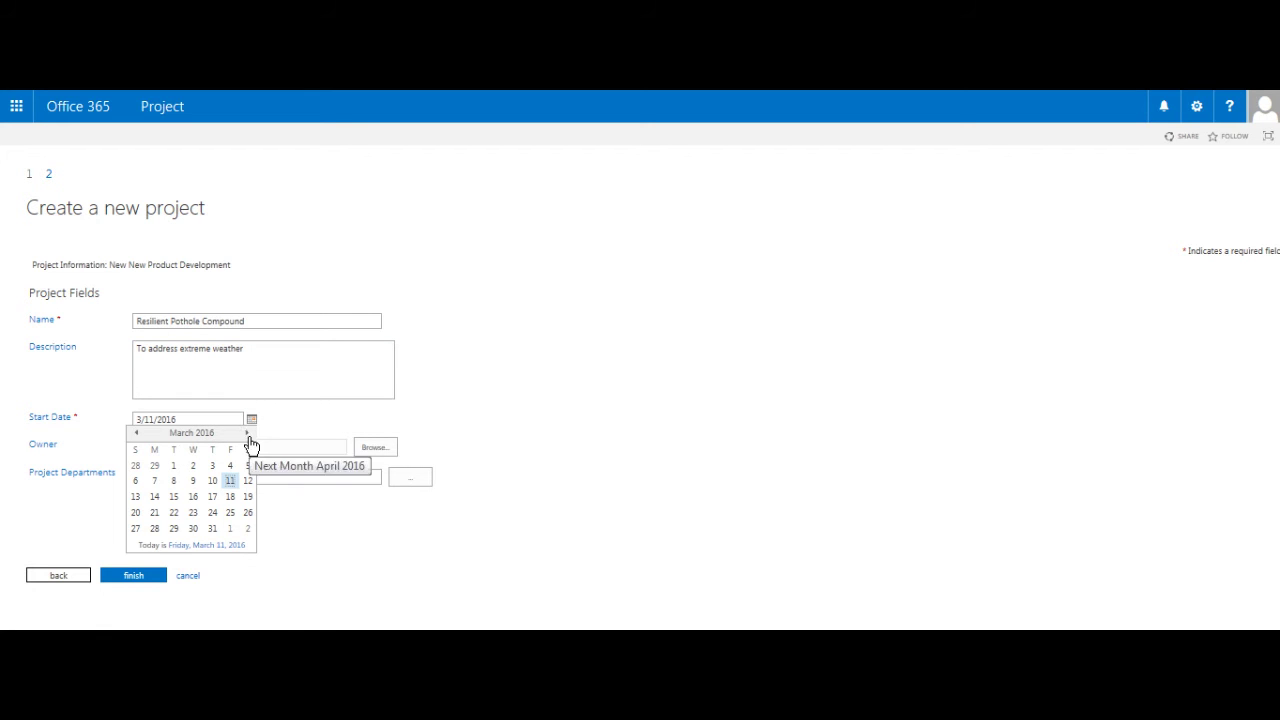
pyautogui.click(246, 432)
pyautogui.click(230, 465)
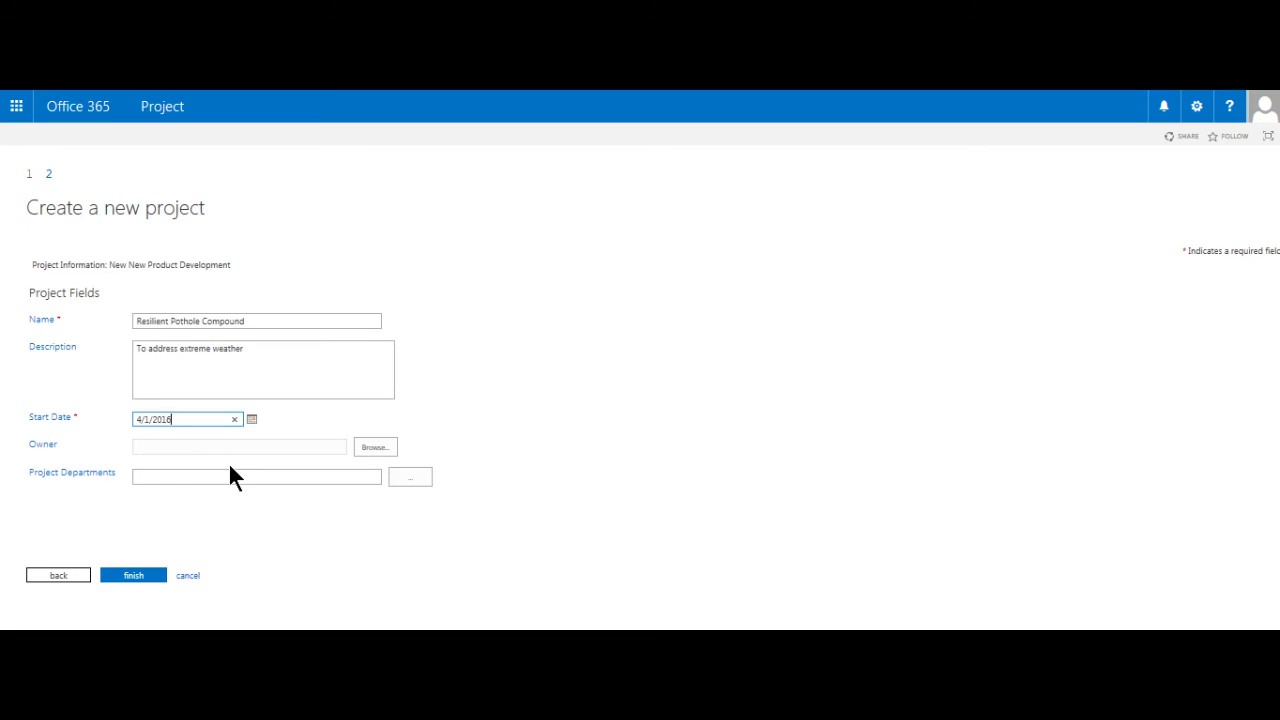
pyautogui.click(157, 578)
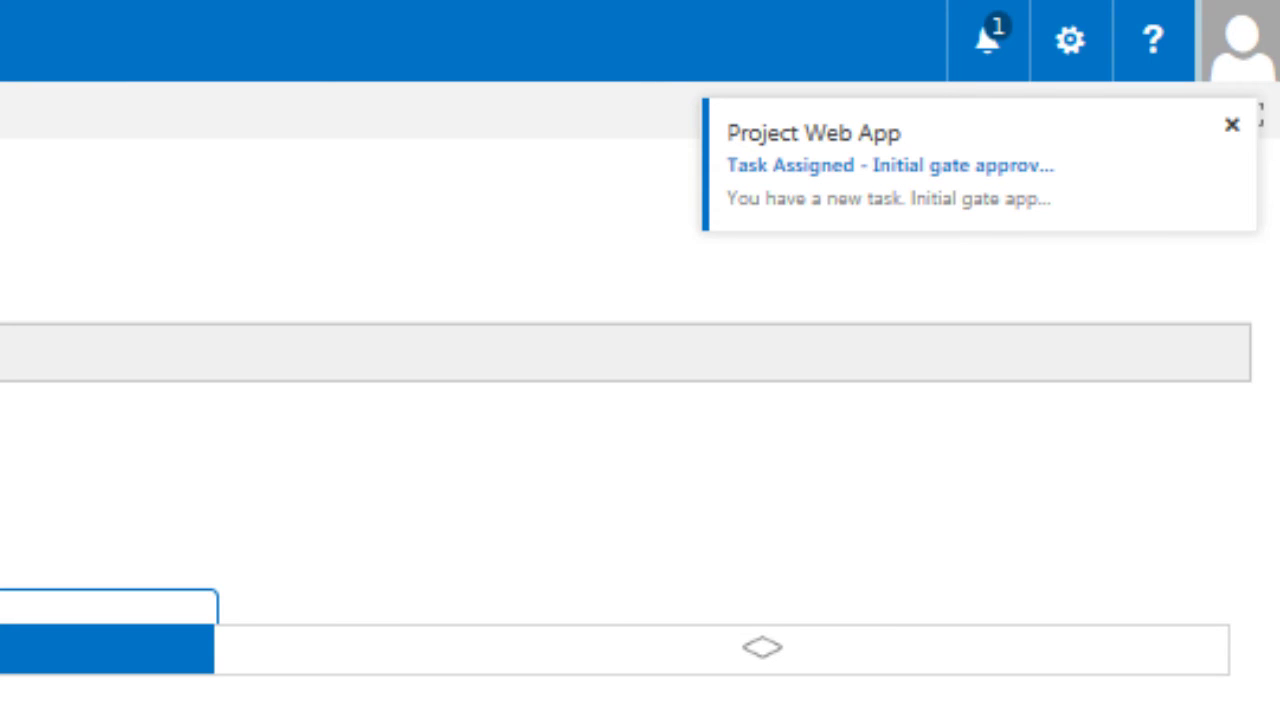
# Open the Notifications pane showing the Task Assigned mail for initial gate approval.
pyautogui.click(990, 45)
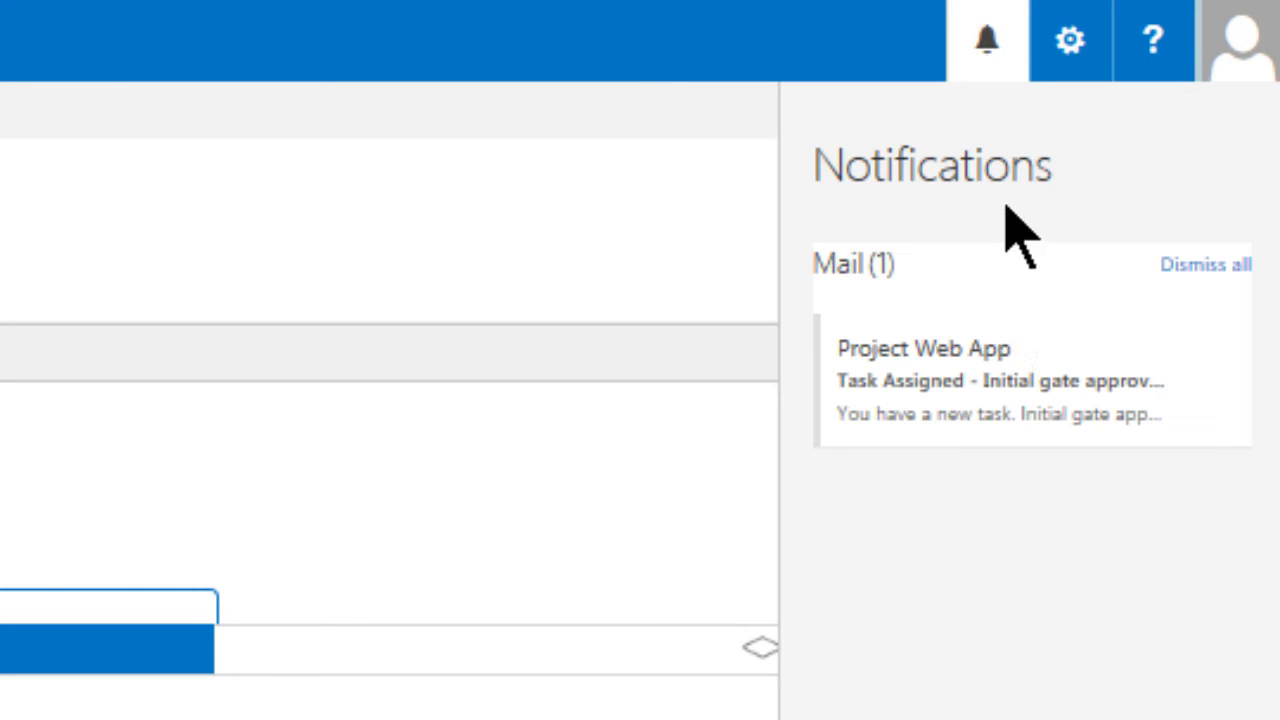
# Follow the email's task link and mark the Resilient Pothole Compound gate task Approved.
pyautogui.click(1015, 395)
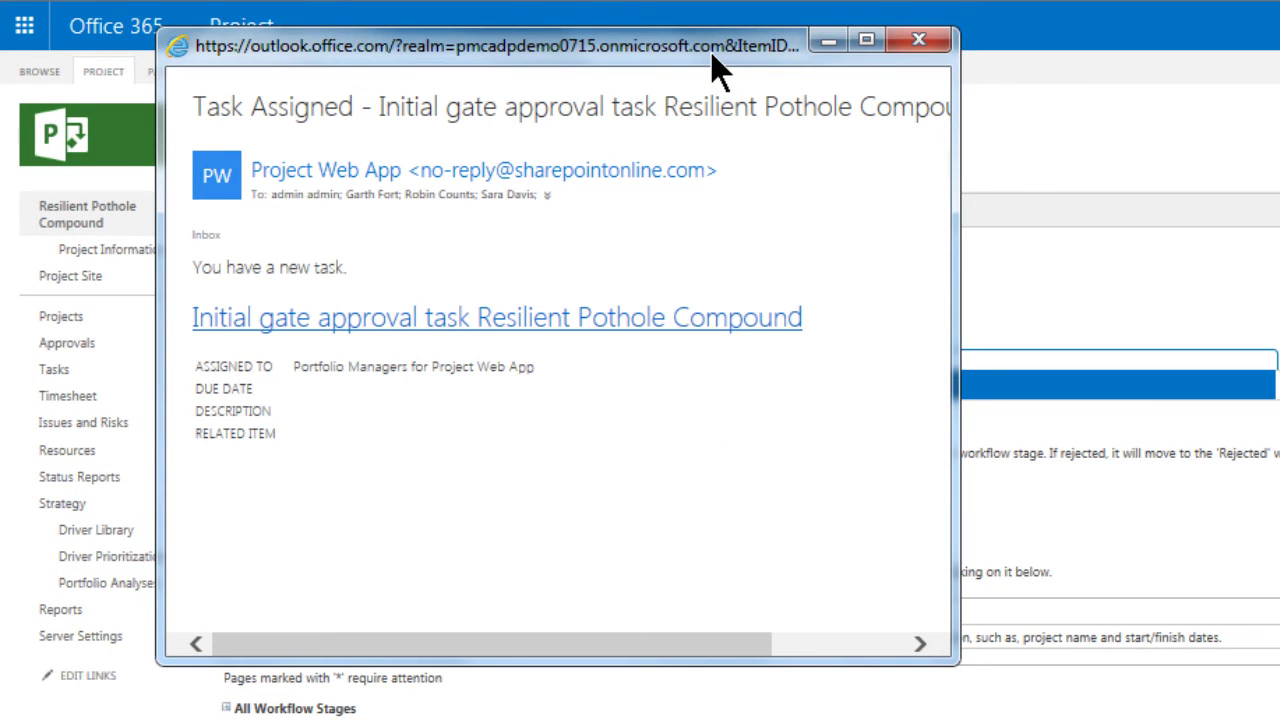
pyautogui.click(712, 328)
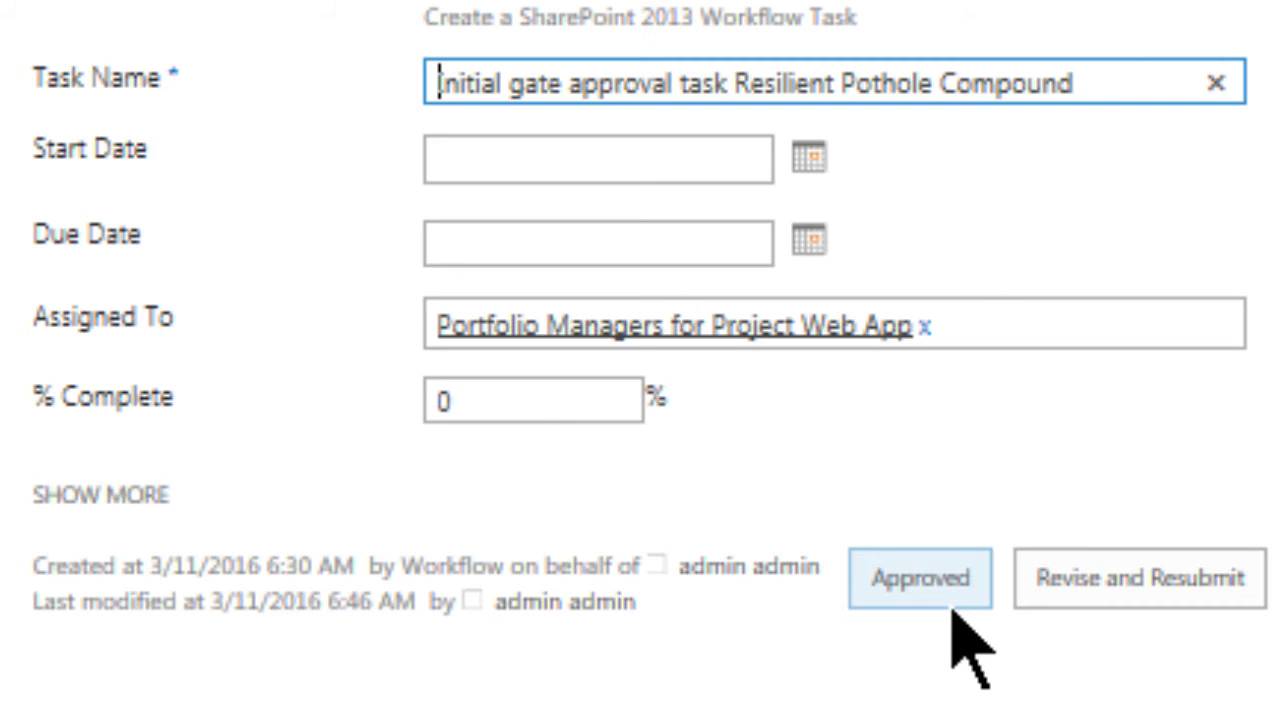
pyautogui.click(947, 605)
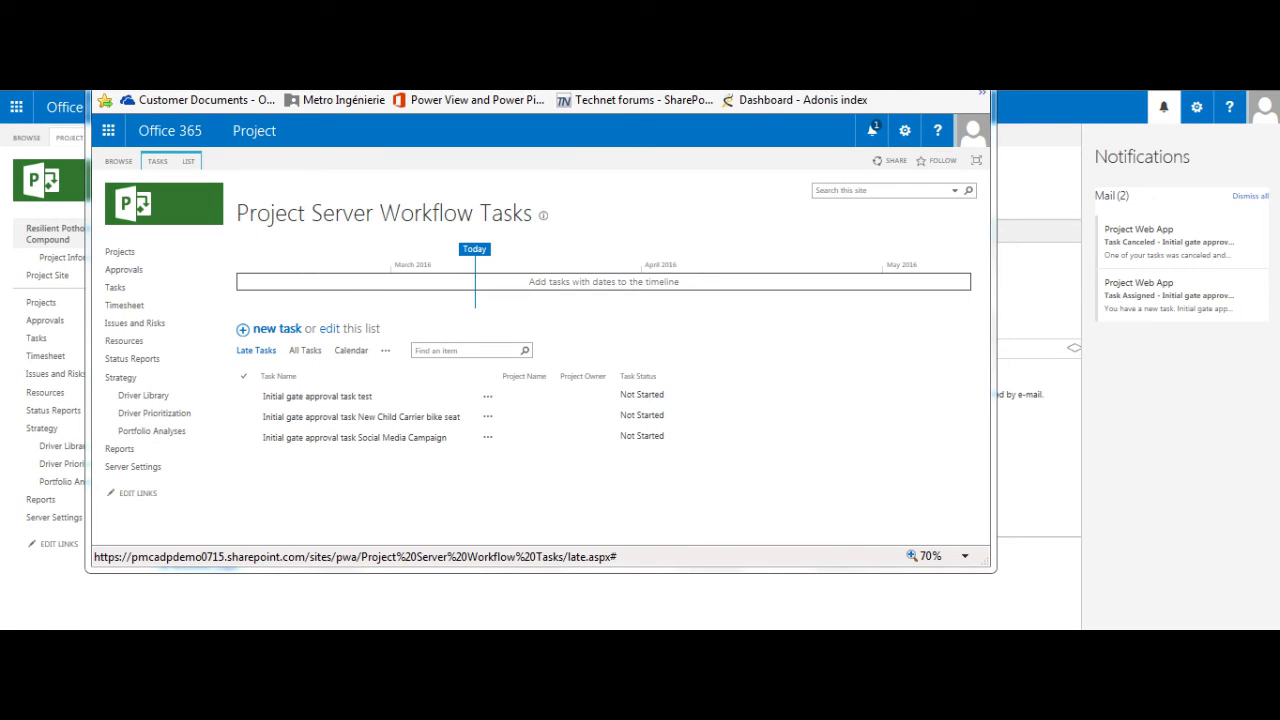
# List all workflow tasks filtered to completed ones, and enlarge the browser window.
pyautogui.click(306, 350)
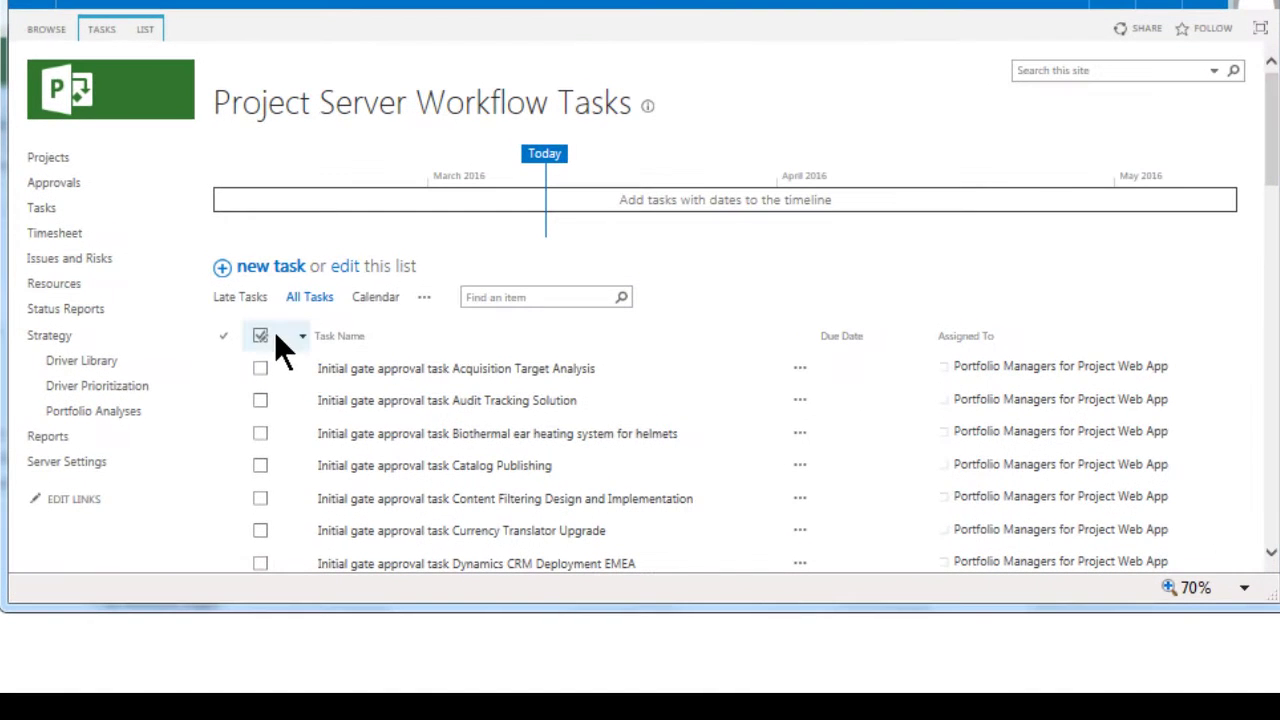
pyautogui.click(300, 363)
pyautogui.click(132, 498)
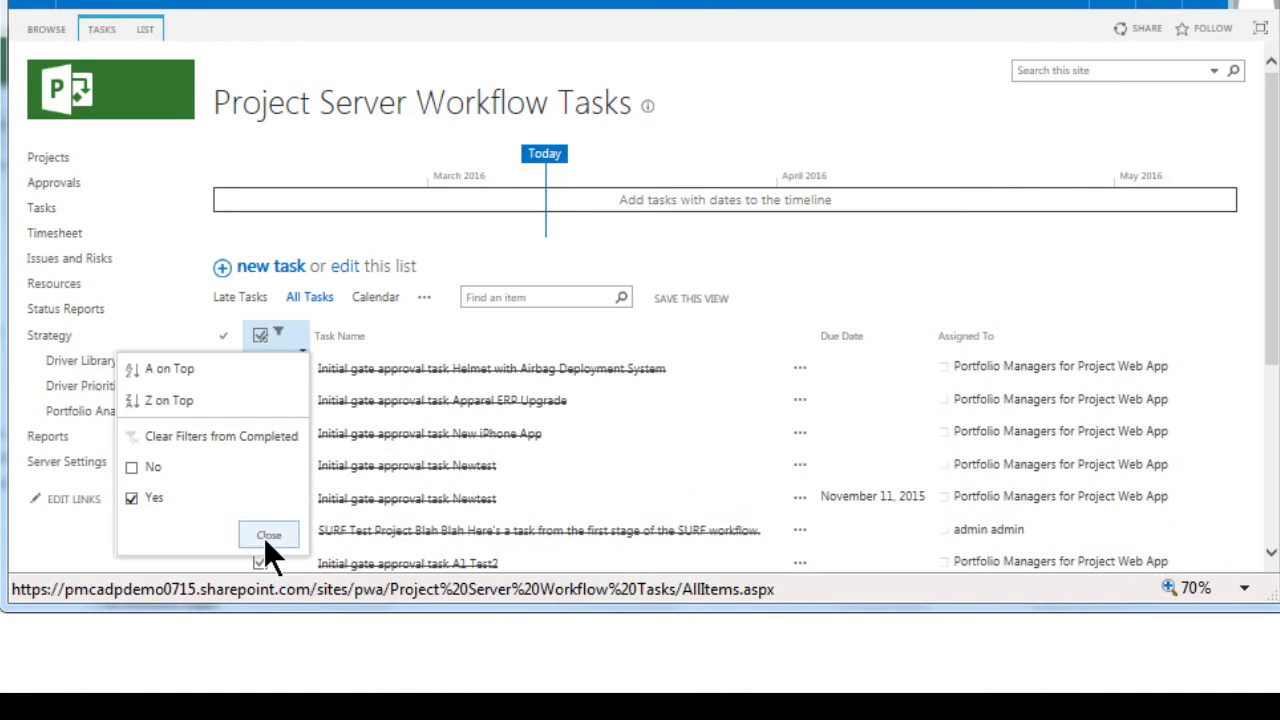
pyautogui.click(265, 536)
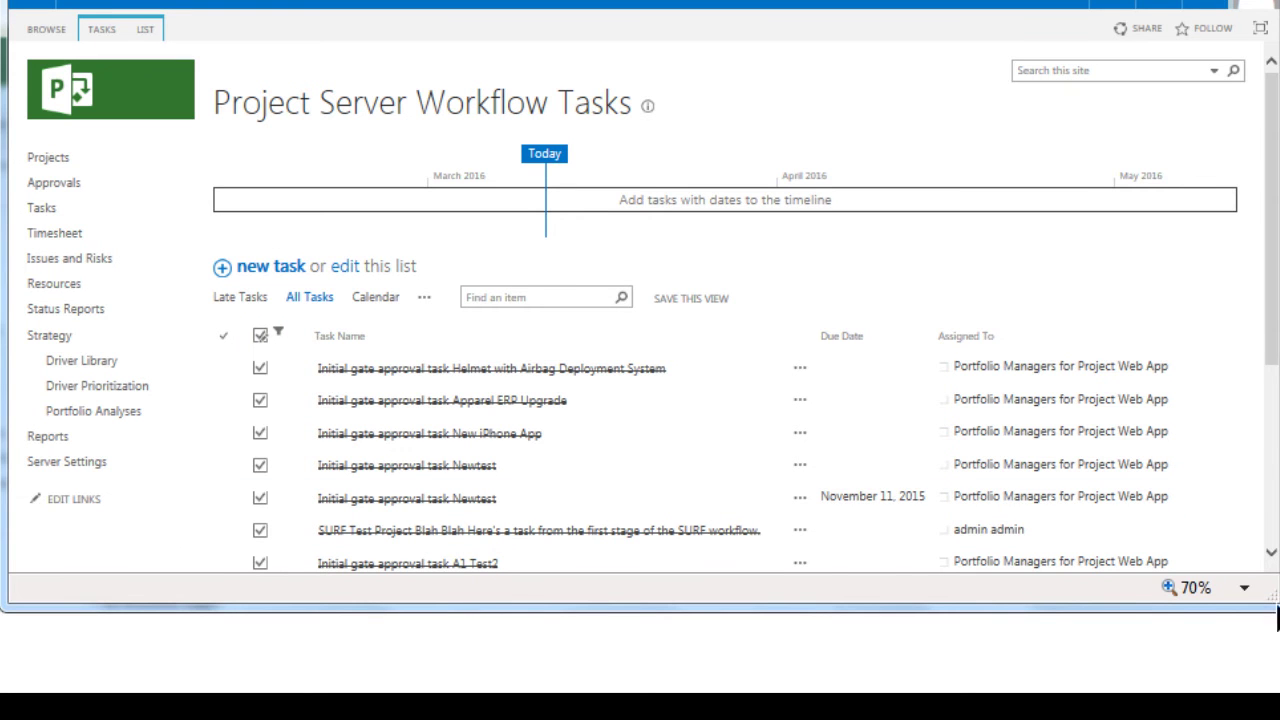
pyautogui.moveTo(1278, 609); pyautogui.dragTo(1279, 685)
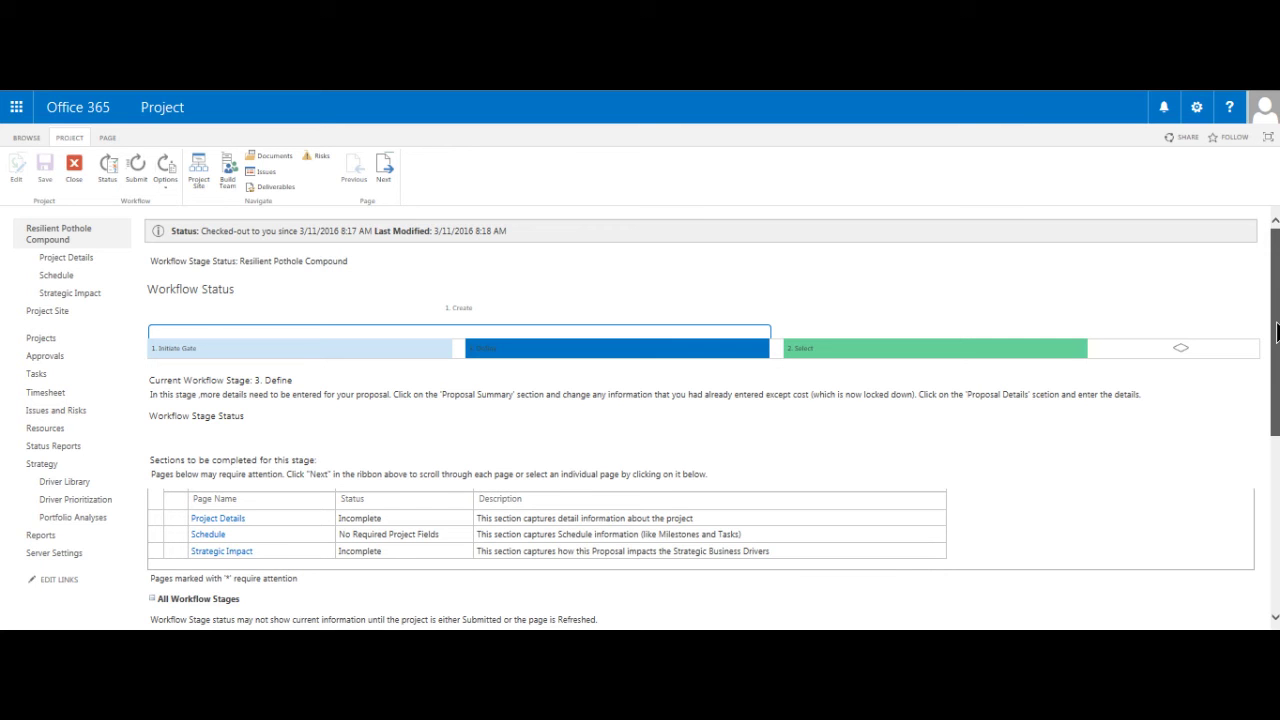
# Scroll down the workflow status page to the Sections table.
pyautogui.moveTo(1276, 332); pyautogui.dragTo(1276, 515)
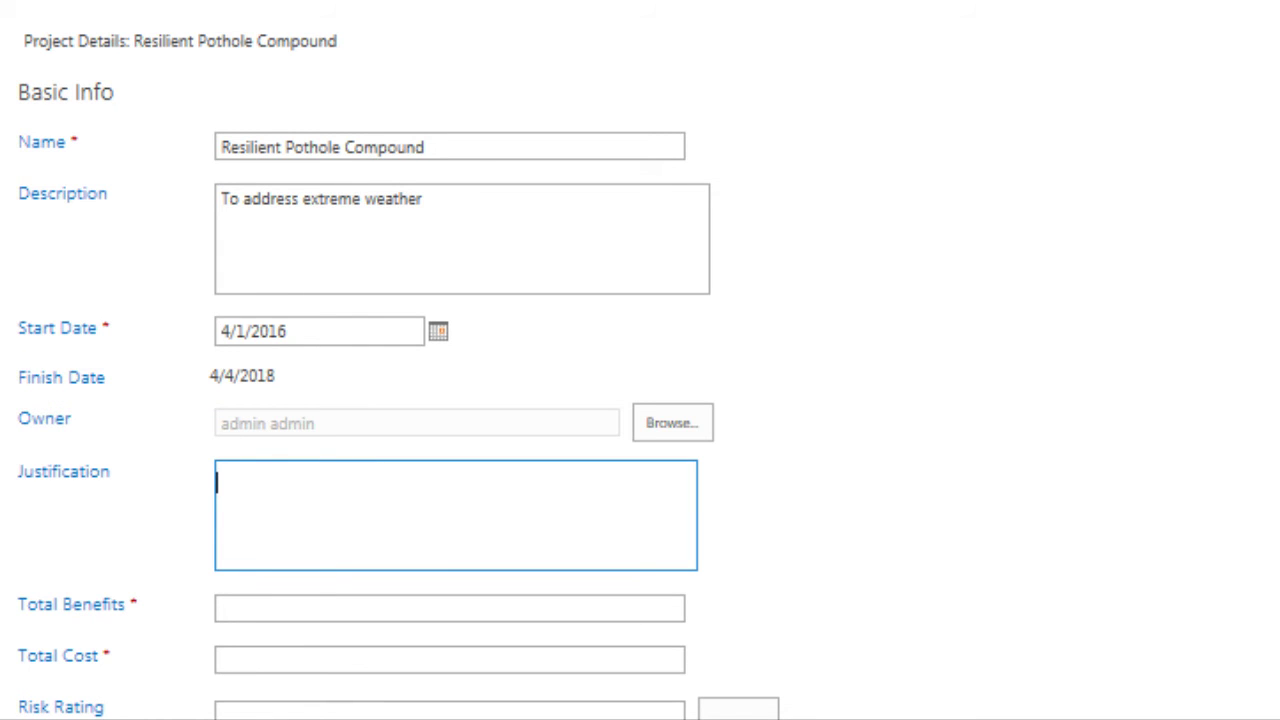
# Enter justification 'This will be a very profitable investment given the high demand.', benefits 100,000,000, cost 10,000,000, risk Low, and save.
pyautogui.write('This will be a very')
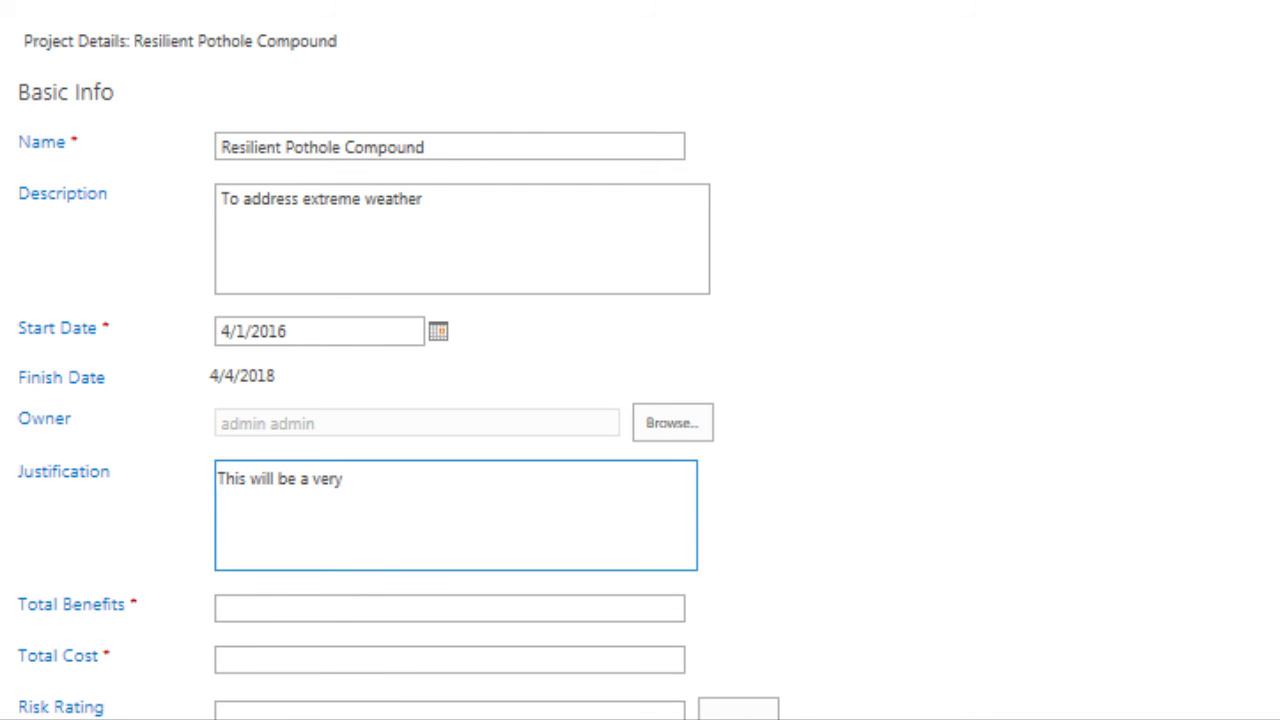
pyautogui.write(' profitable investmen')
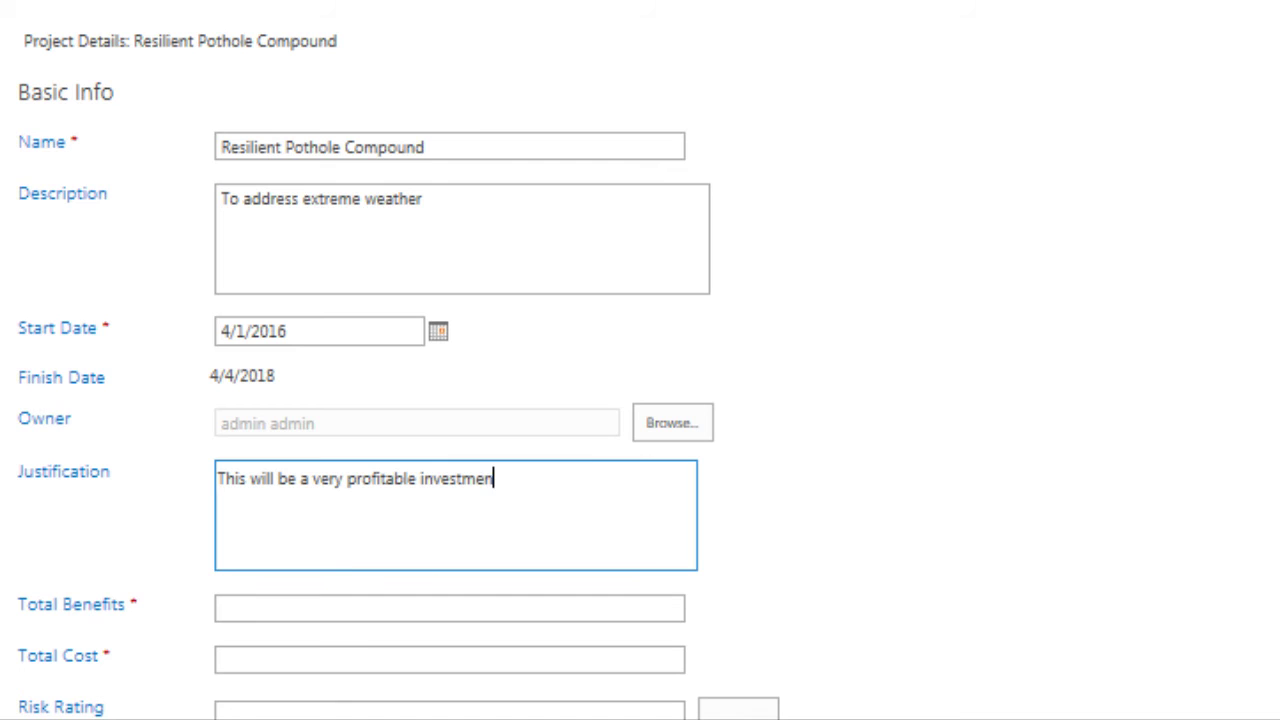
pyautogui.write('t given the high demand.')
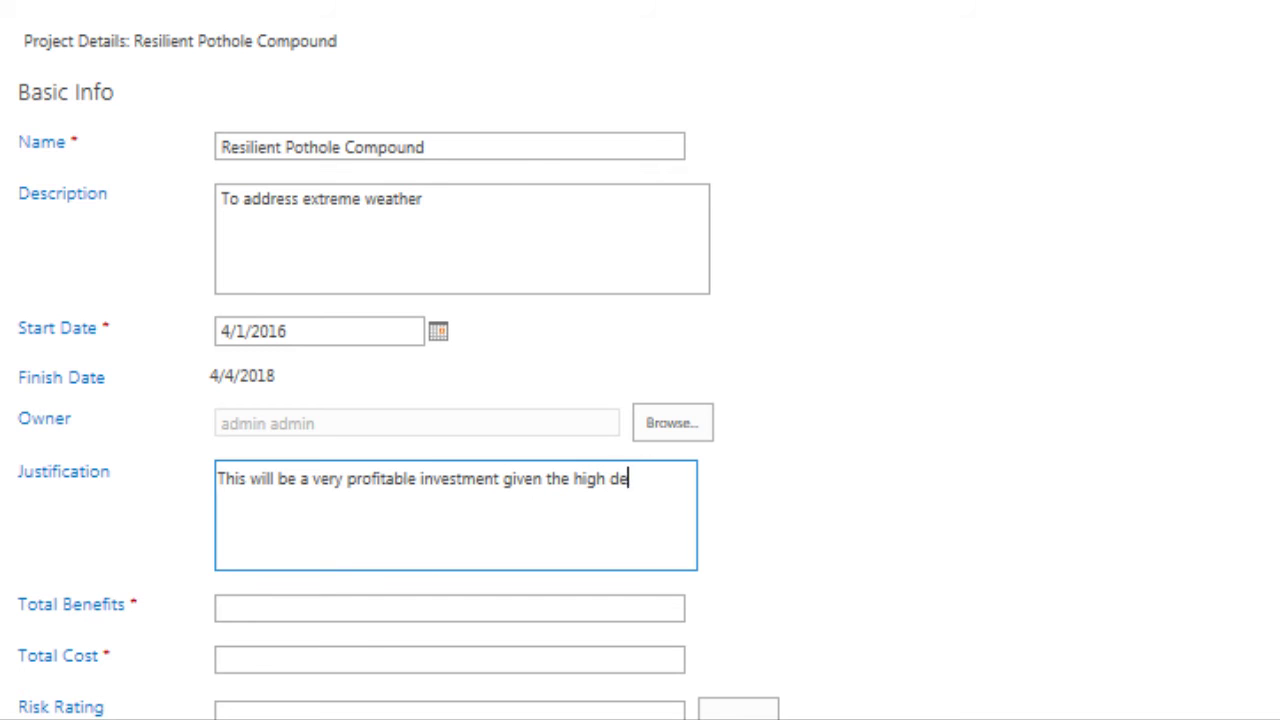
pyautogui.press('Tab')
pyautogui.write('100,000,000')
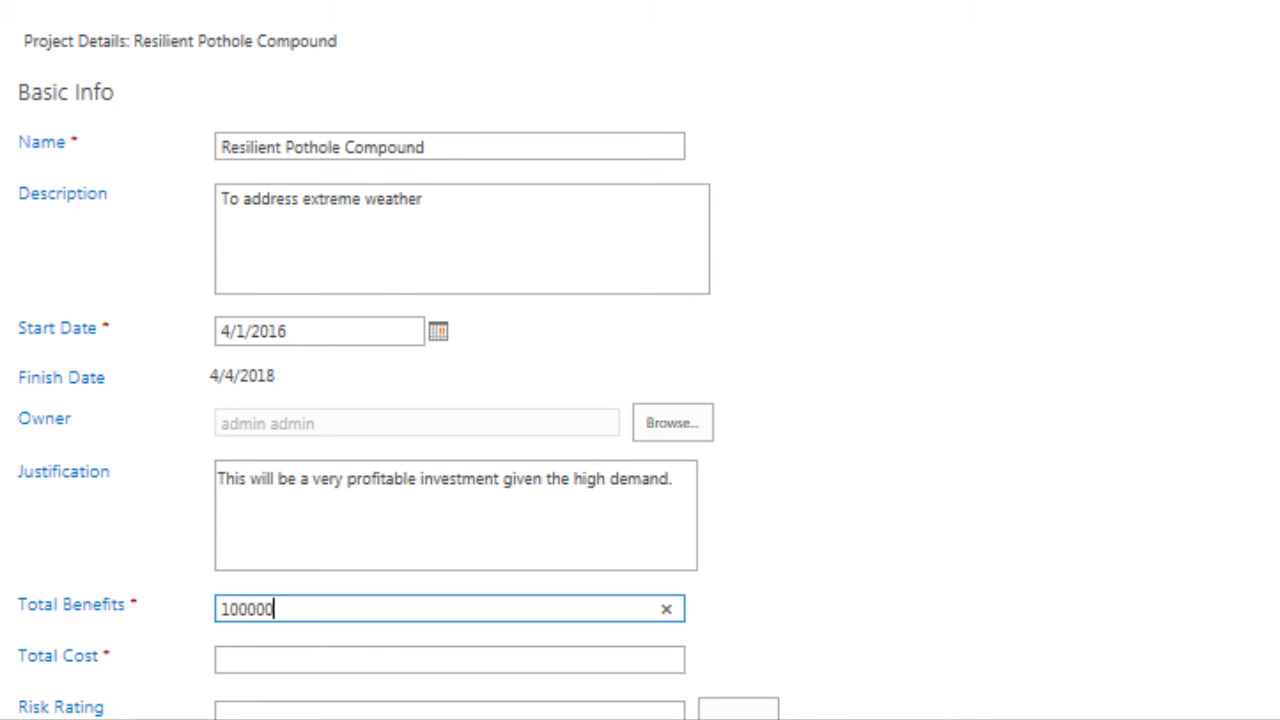
pyautogui.press('Tab')
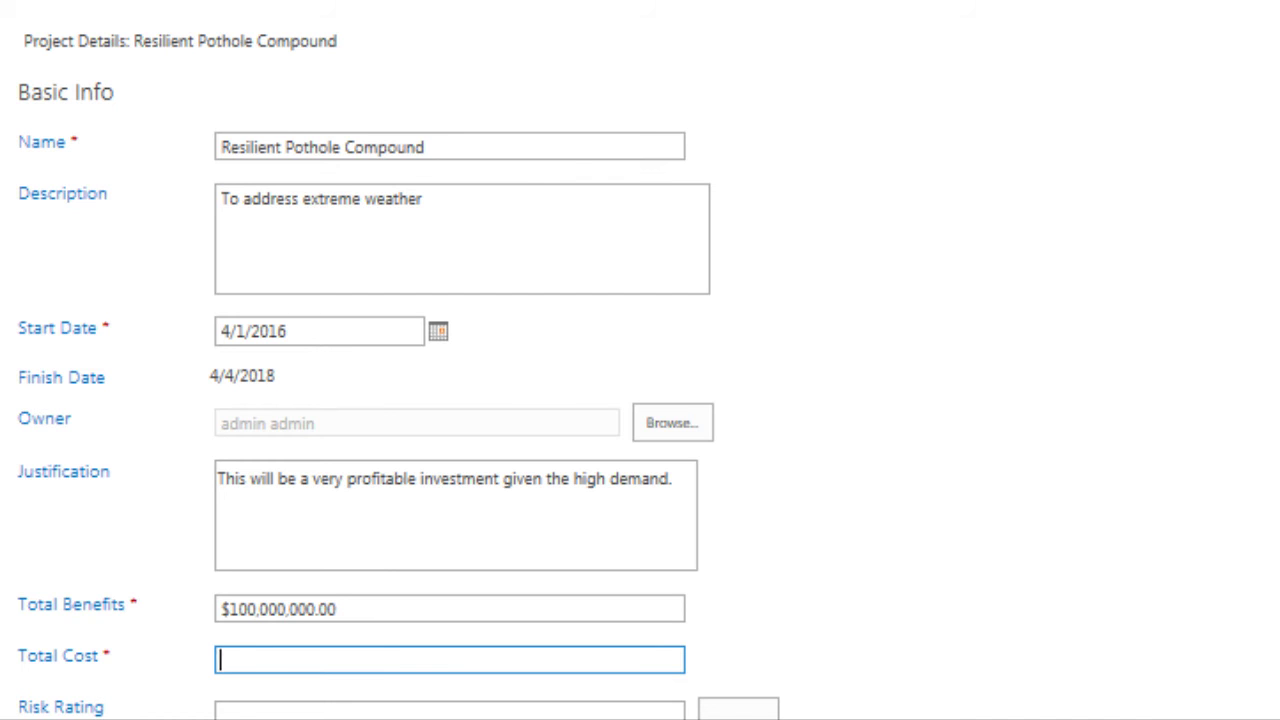
pyautogui.write('10,000,')
pyautogui.write('0000000')
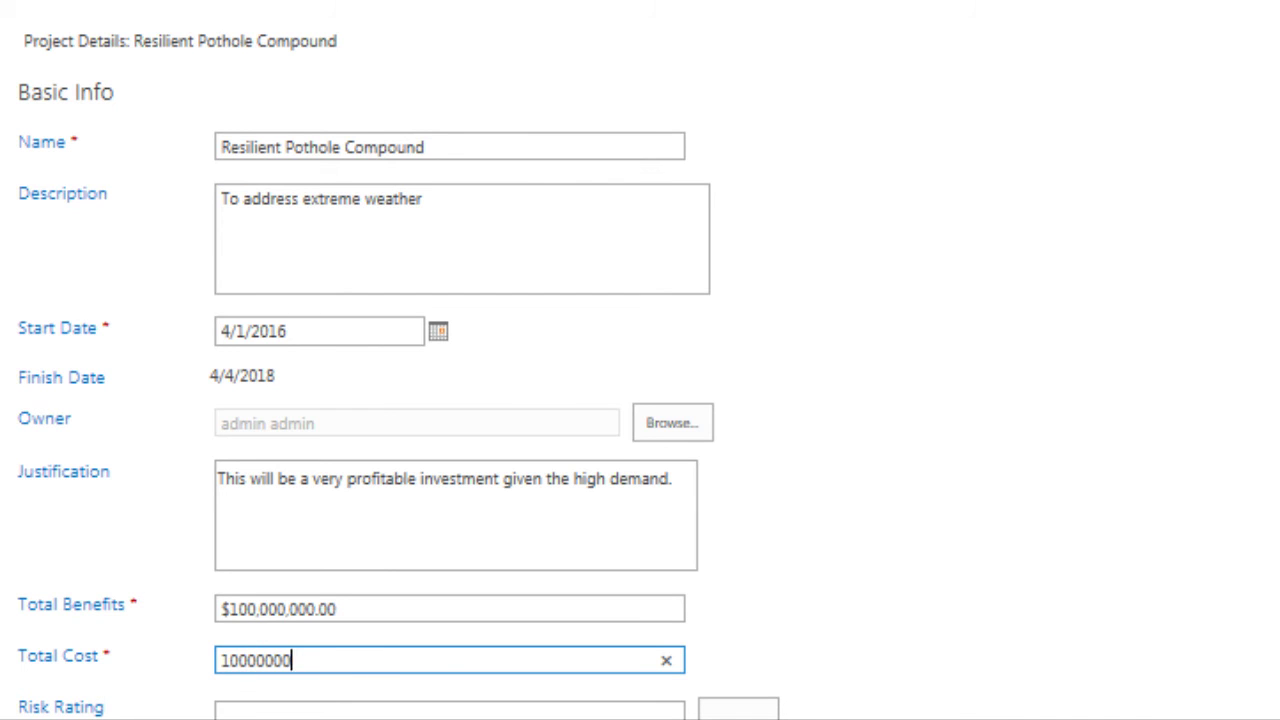
pyautogui.press('Tab')
pyautogui.scroll(-2, 640, 400)
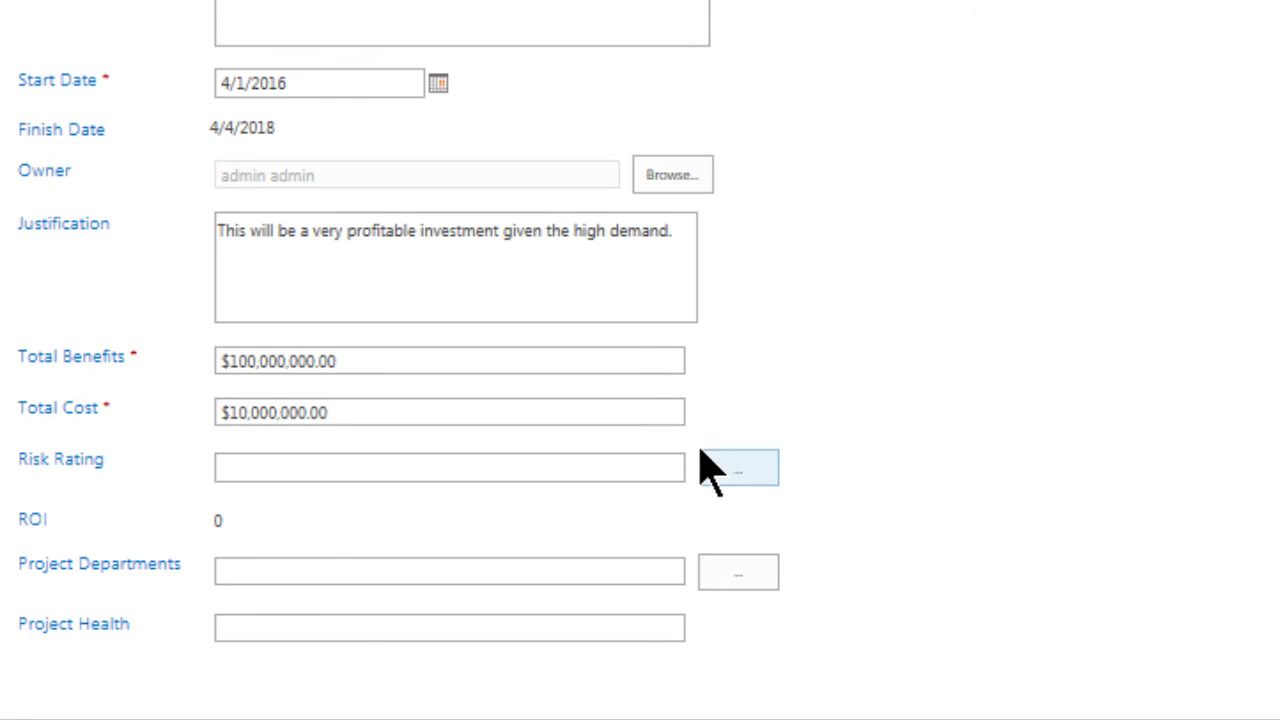
pyautogui.click(712, 468)
pyautogui.click(250, 599)
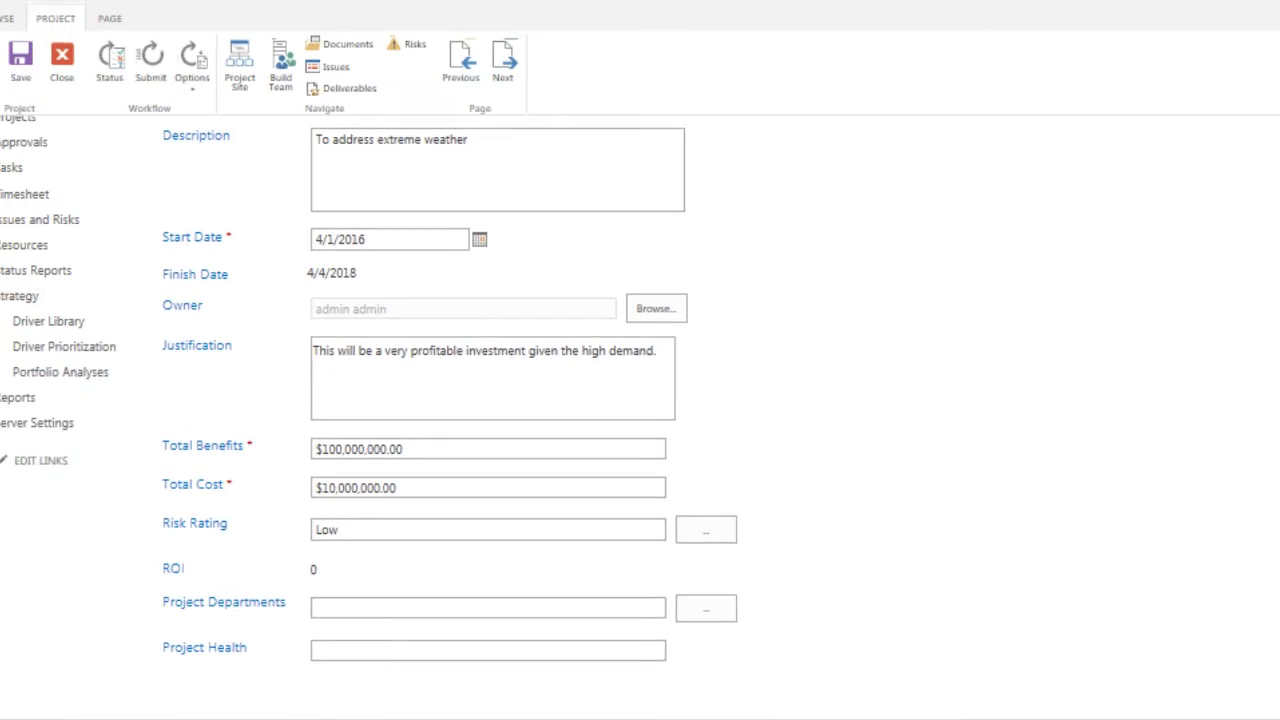
pyautogui.scroll(3, 640, 450)
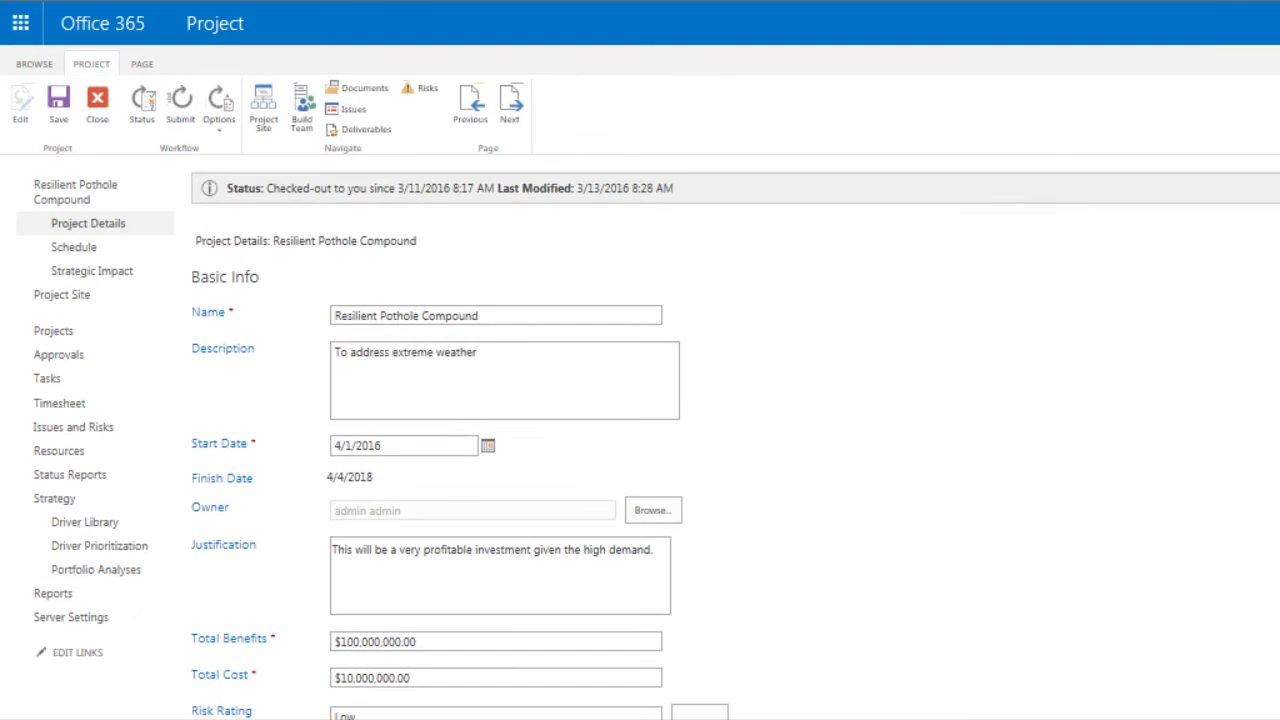
pyautogui.click(69, 110)
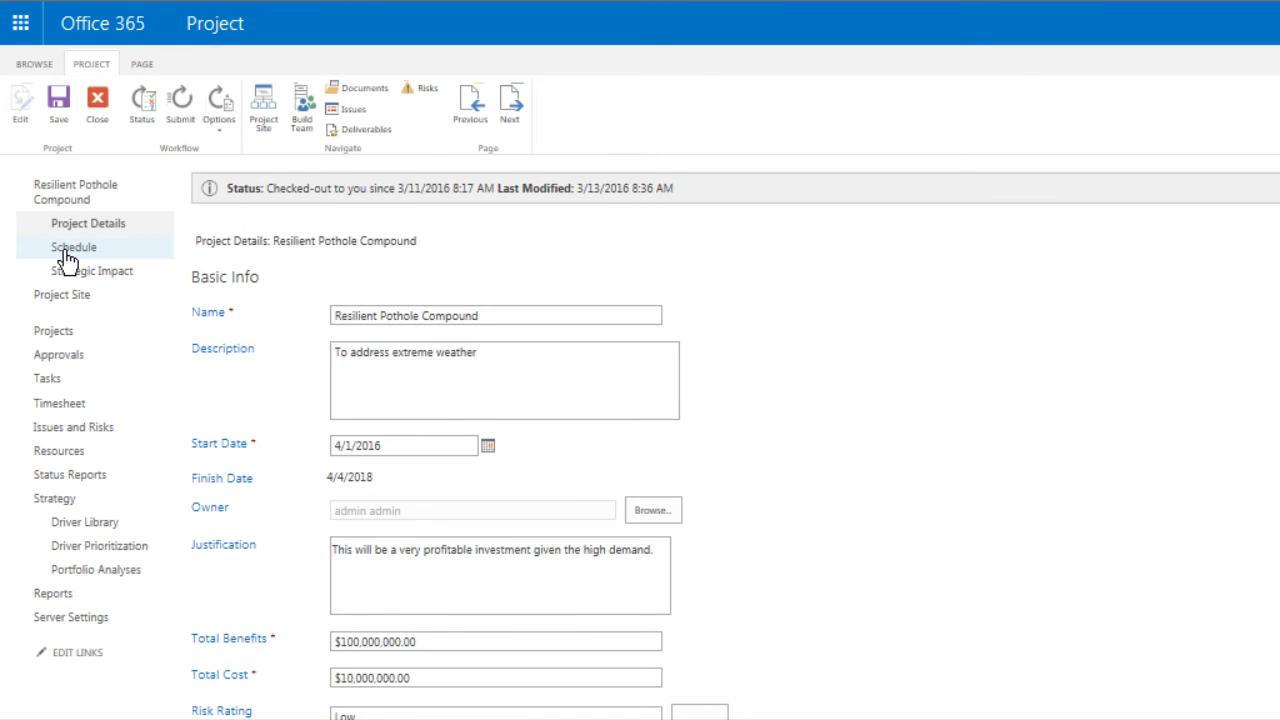
# Open the schedule and add the three stages through Technical Feasibility Analysis to the timeline.
pyautogui.click(64, 252)
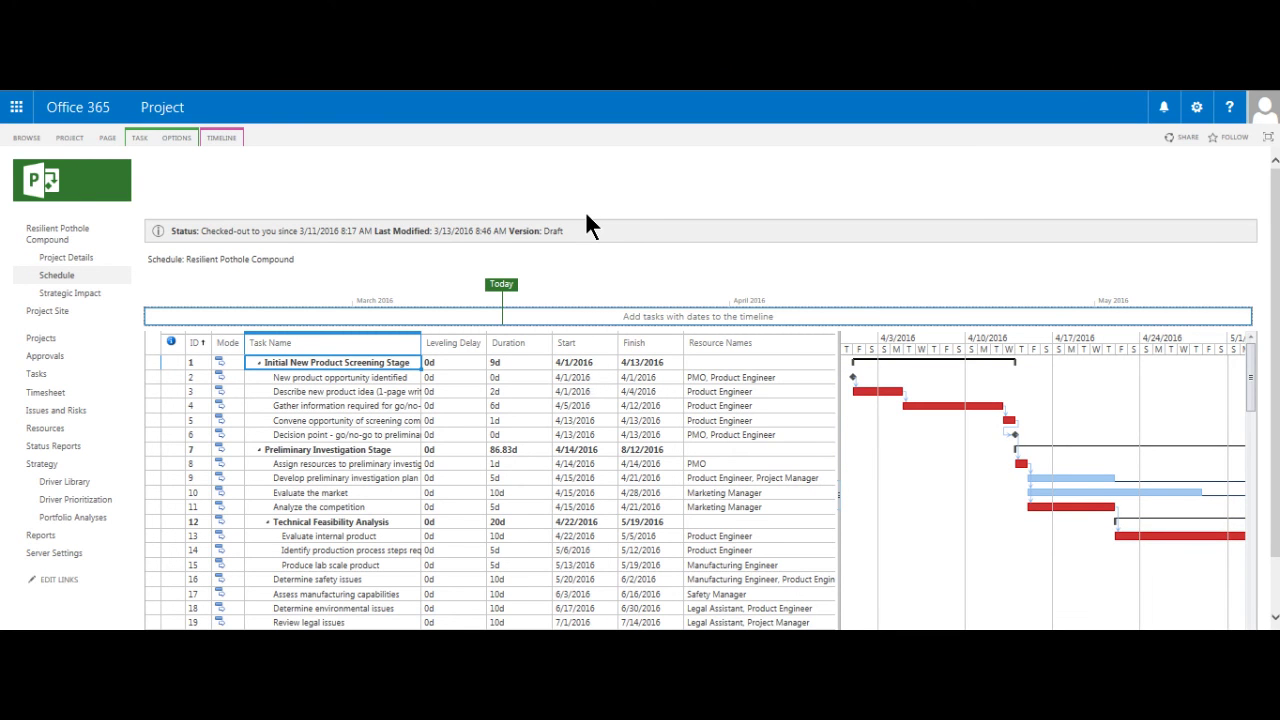
pyautogui.click(380, 362)
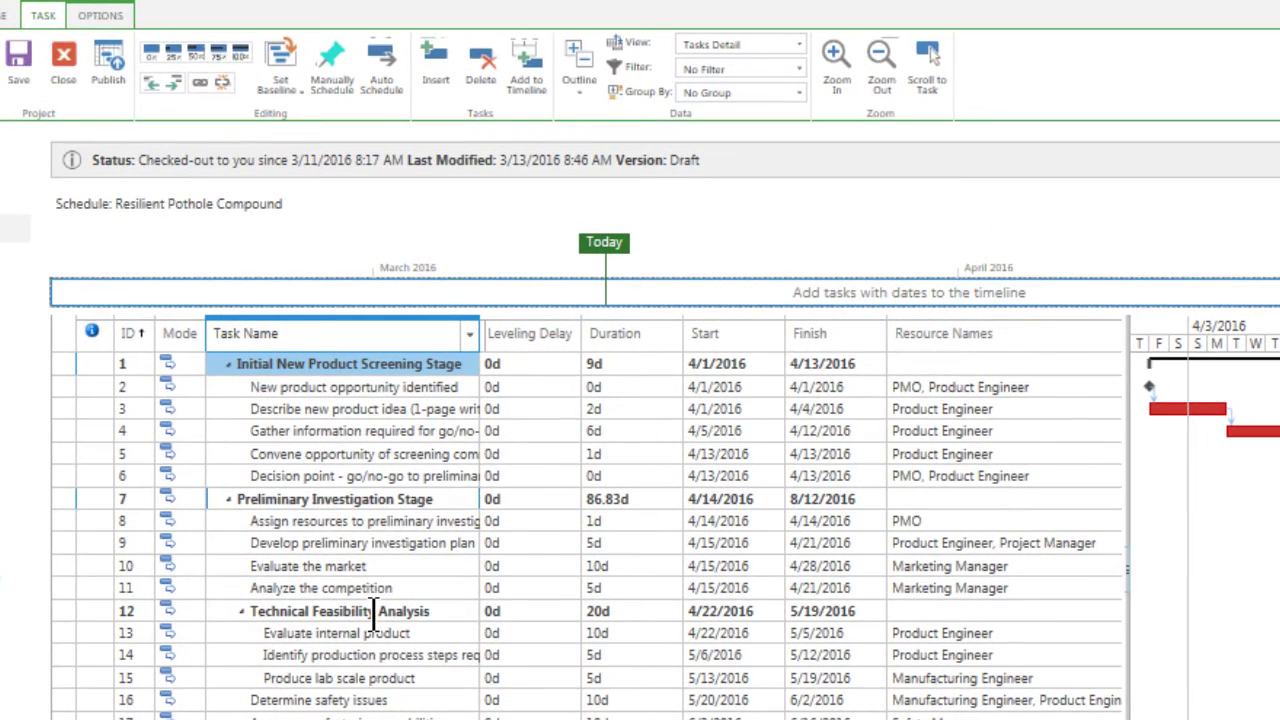
pyautogui.click(371, 593)
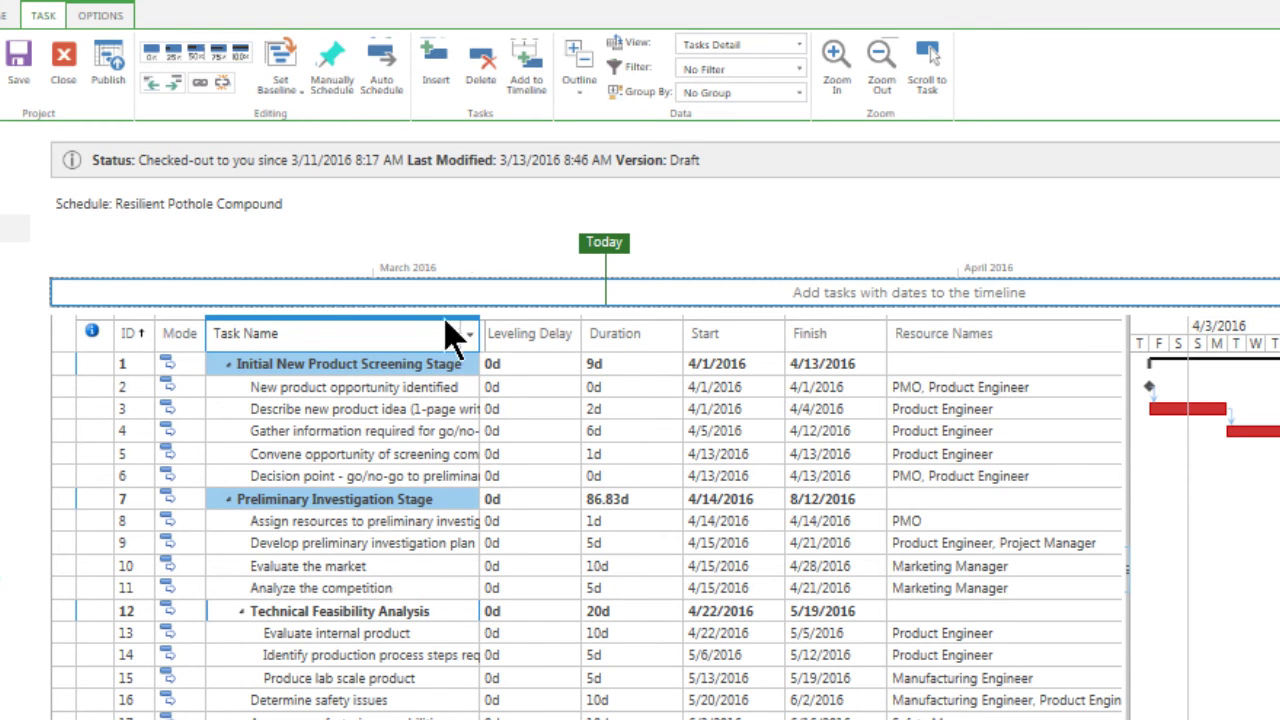
pyautogui.click(540, 95)
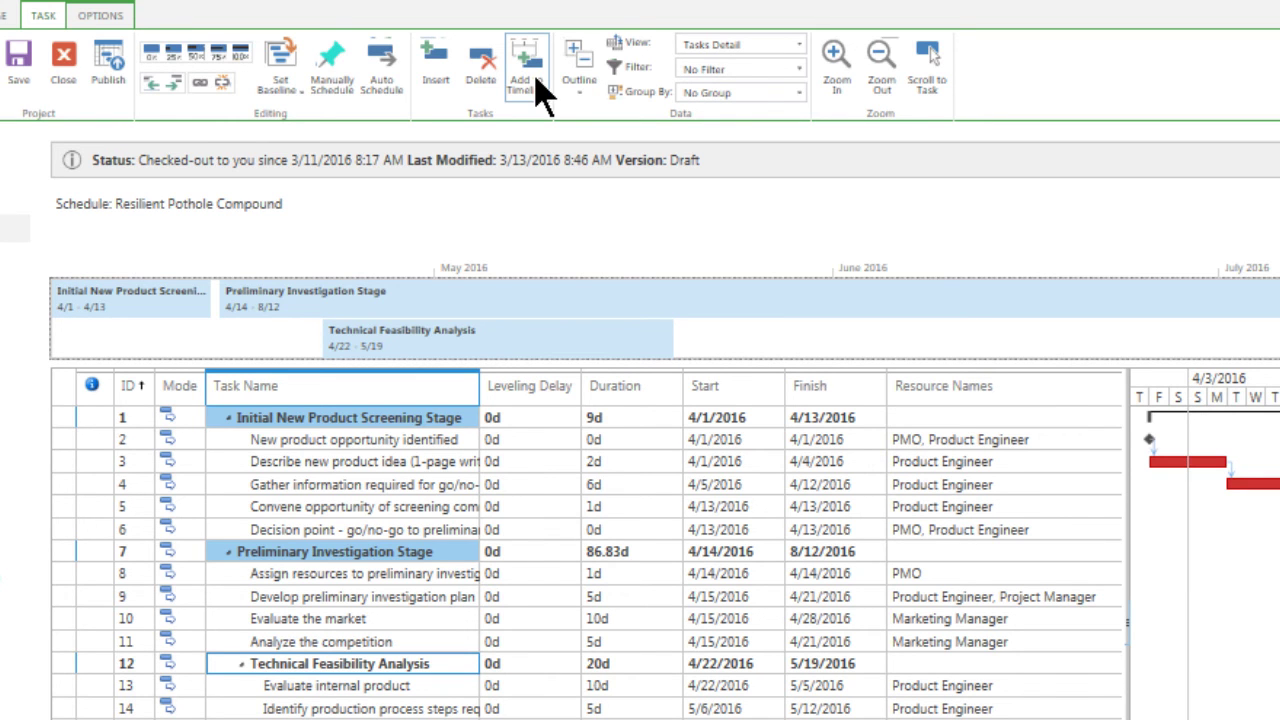
pyautogui.click(395, 462)
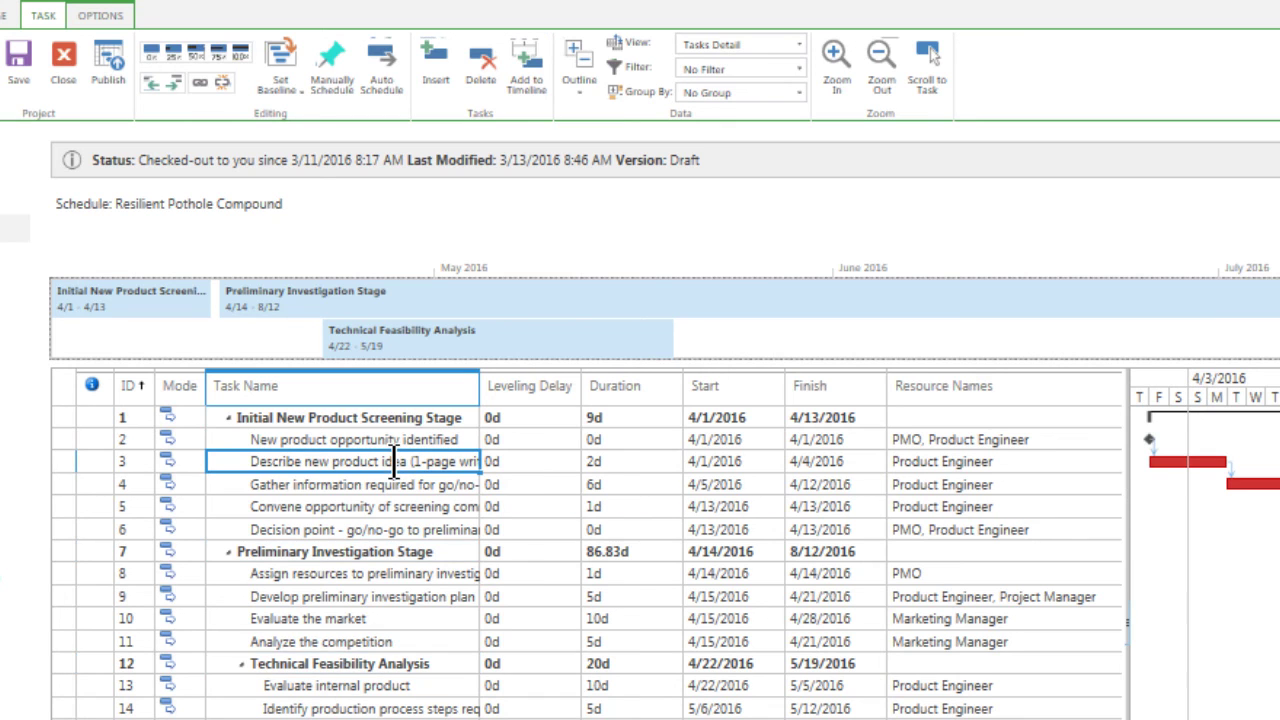
# Insert 'New Task Here!' above Describe new product idea with a 10-day duration.
pyautogui.click(432, 84)
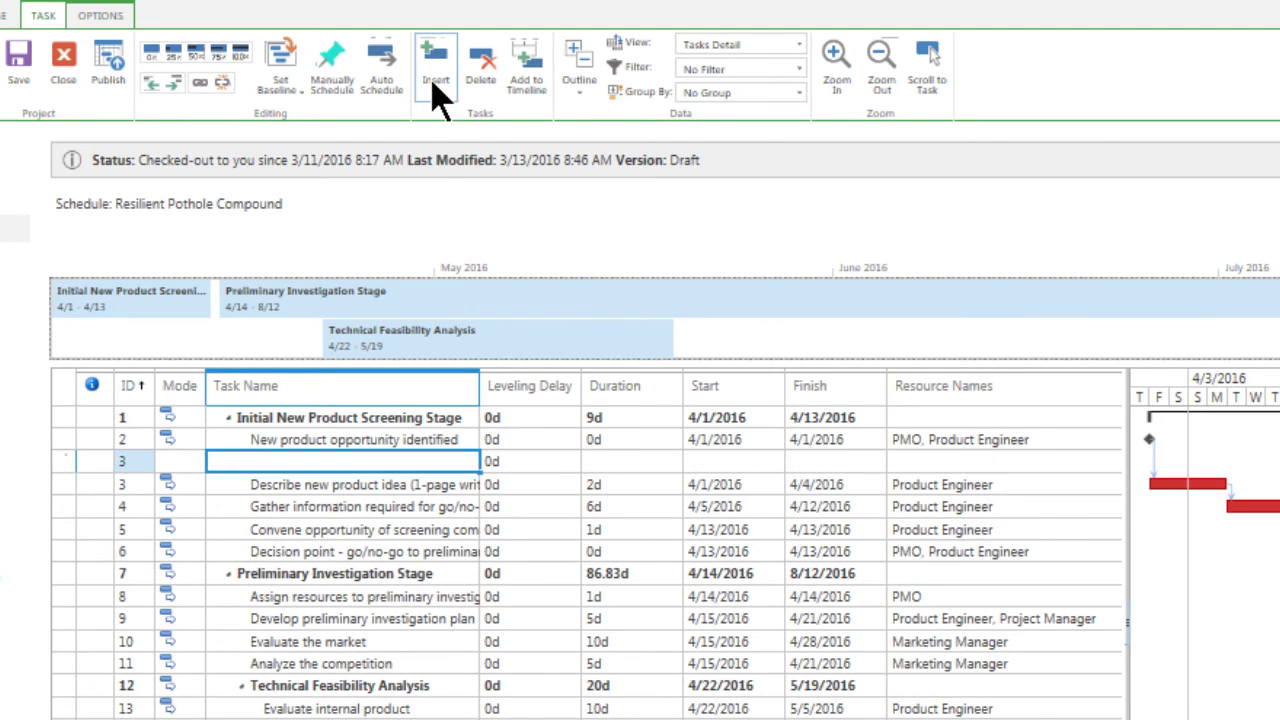
pyautogui.write('N')
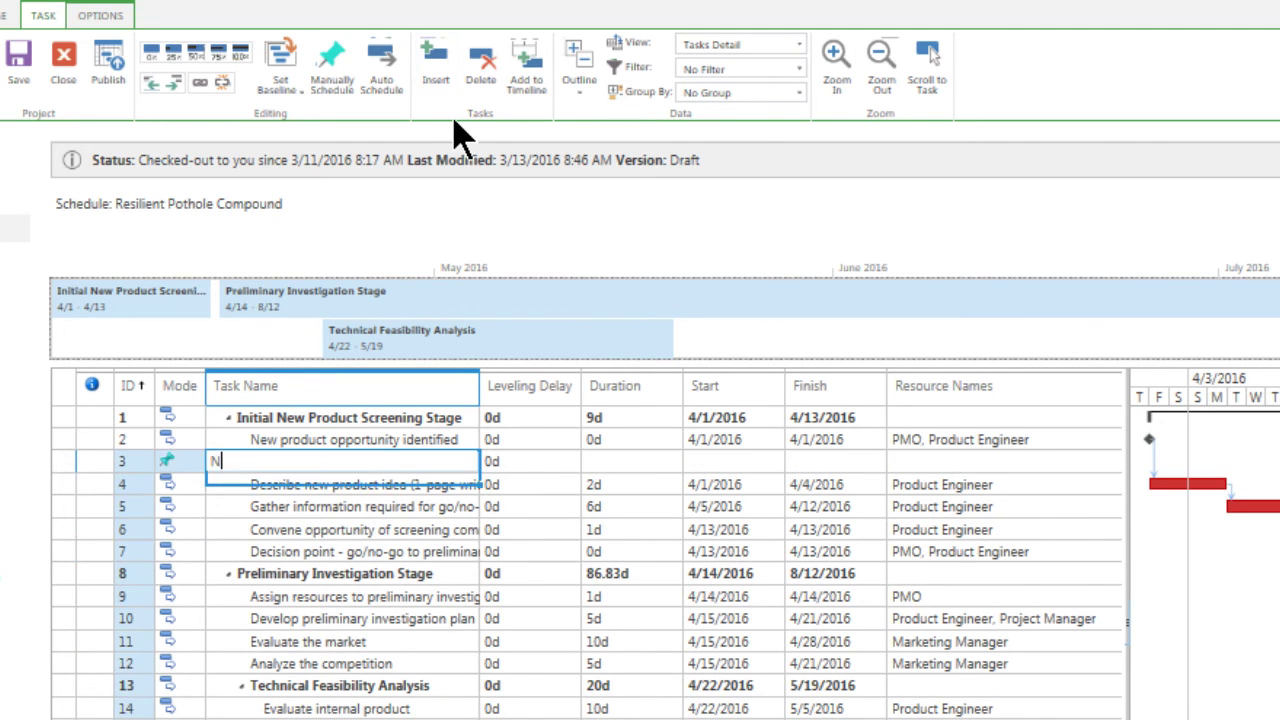
pyautogui.write('ew Task Here!')
pyautogui.press('Tab')
pyautogui.click(630, 460)
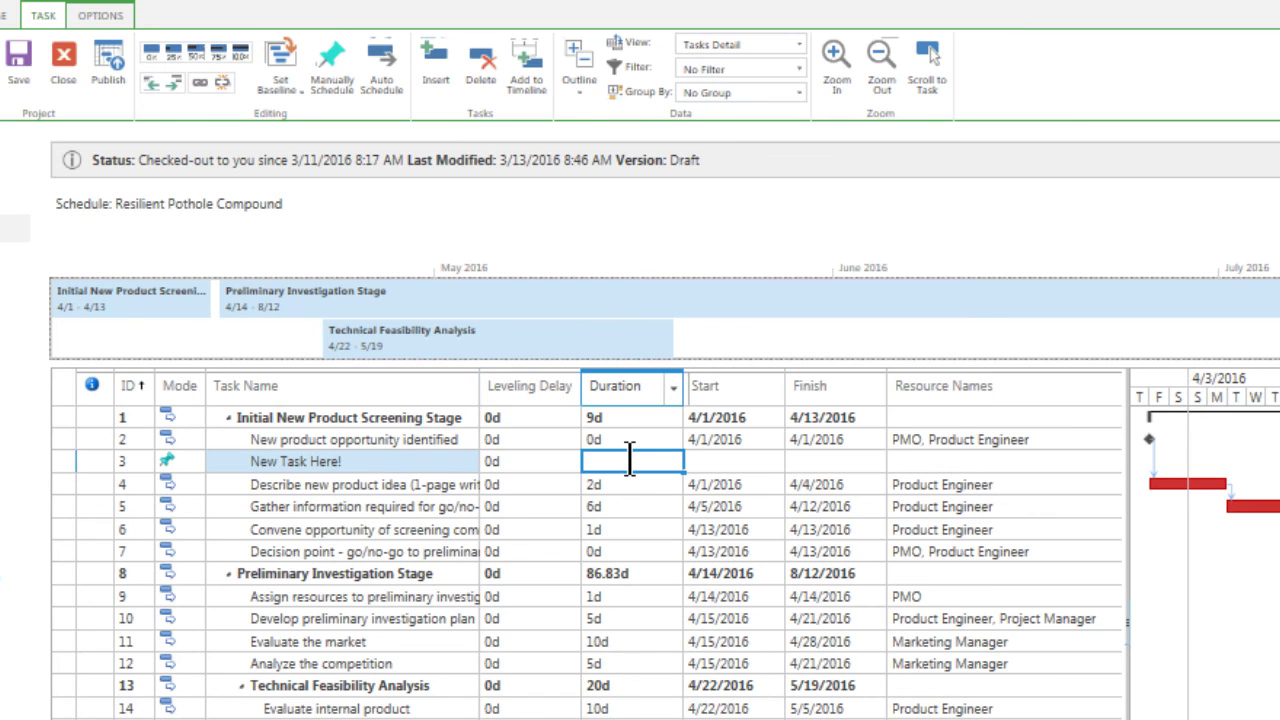
pyautogui.write('10')
pyautogui.press('Tab')
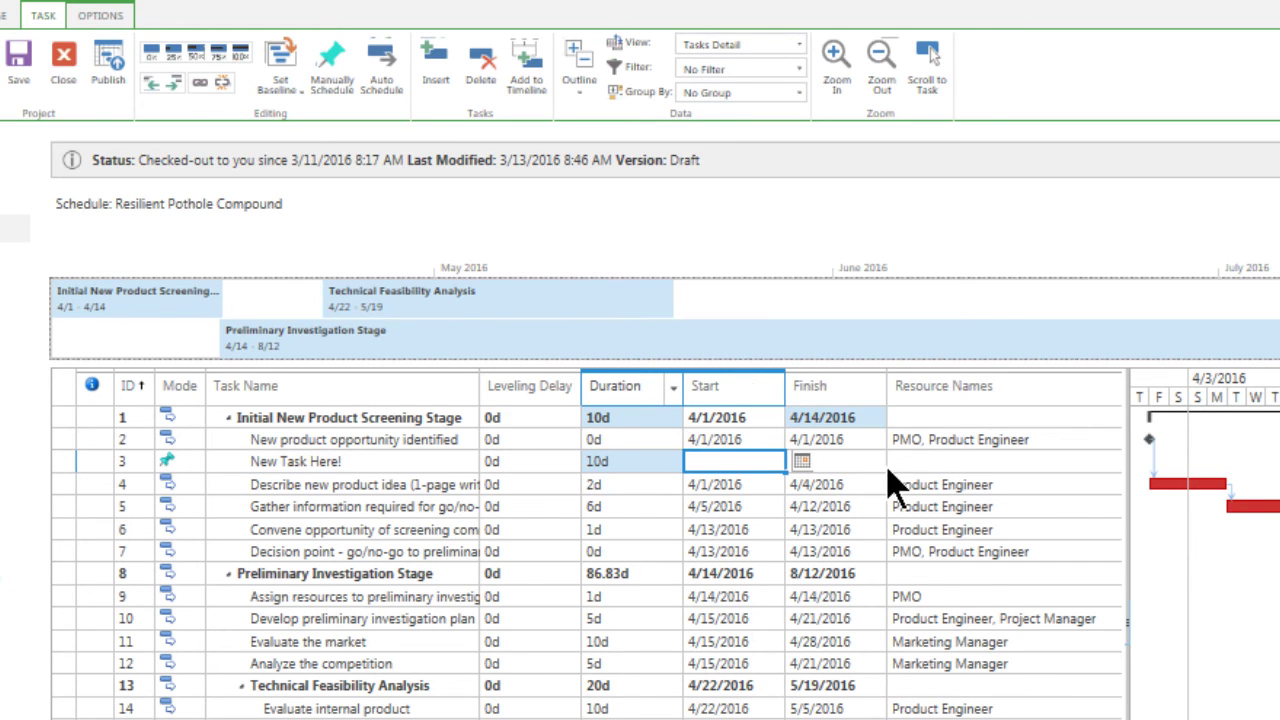
# Start the new task on 3/21/2016 and assign it to Product Engineer.
pyautogui.click(802, 461)
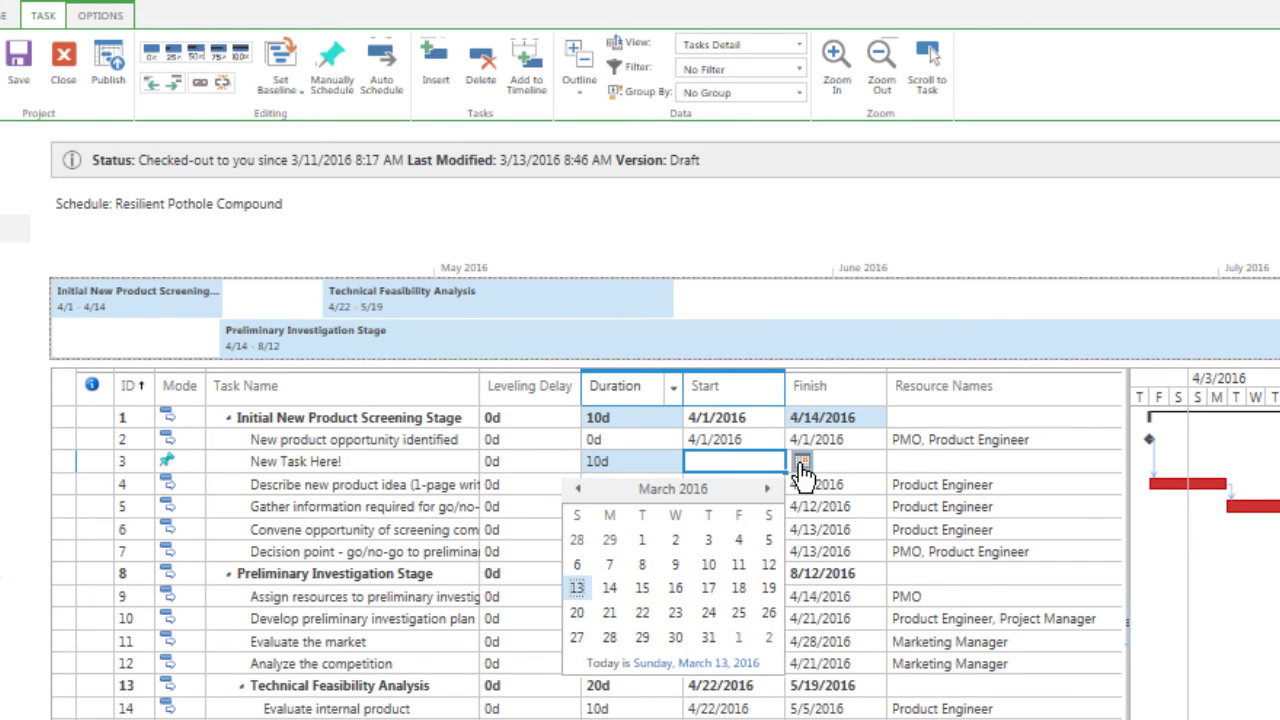
pyautogui.click(610, 613)
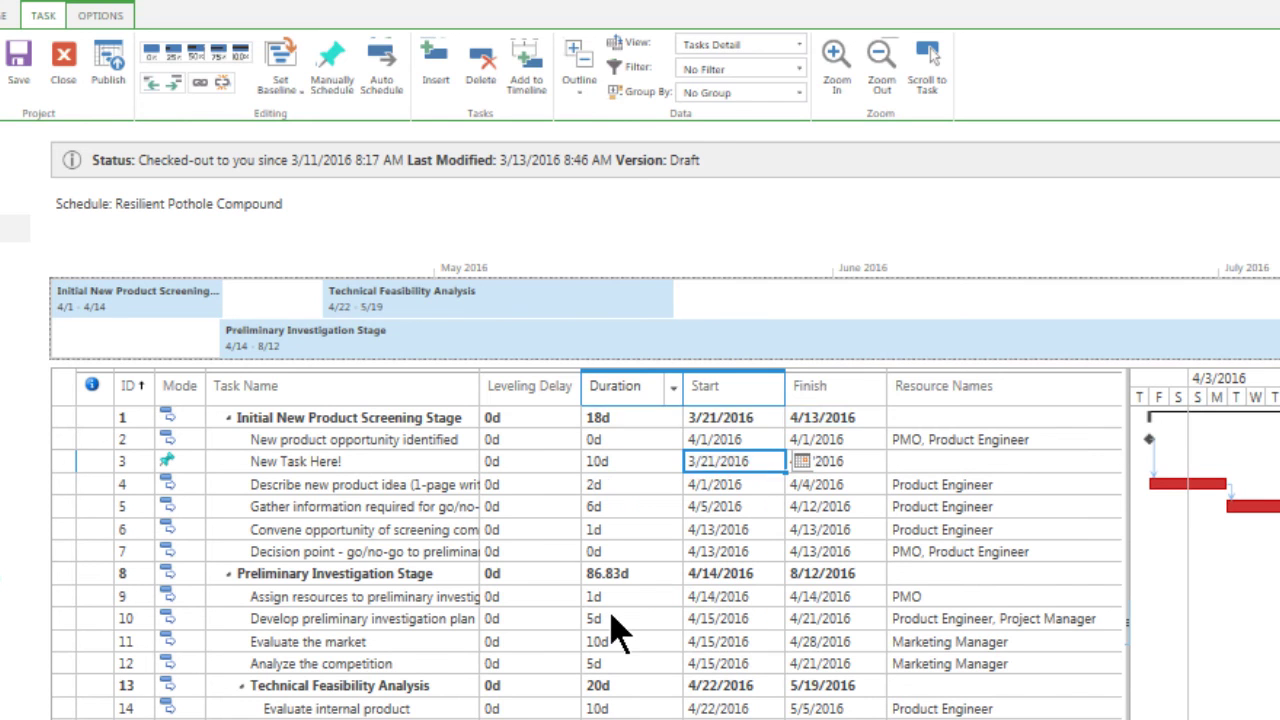
pyautogui.click(955, 462)
pyautogui.click(1074, 462)
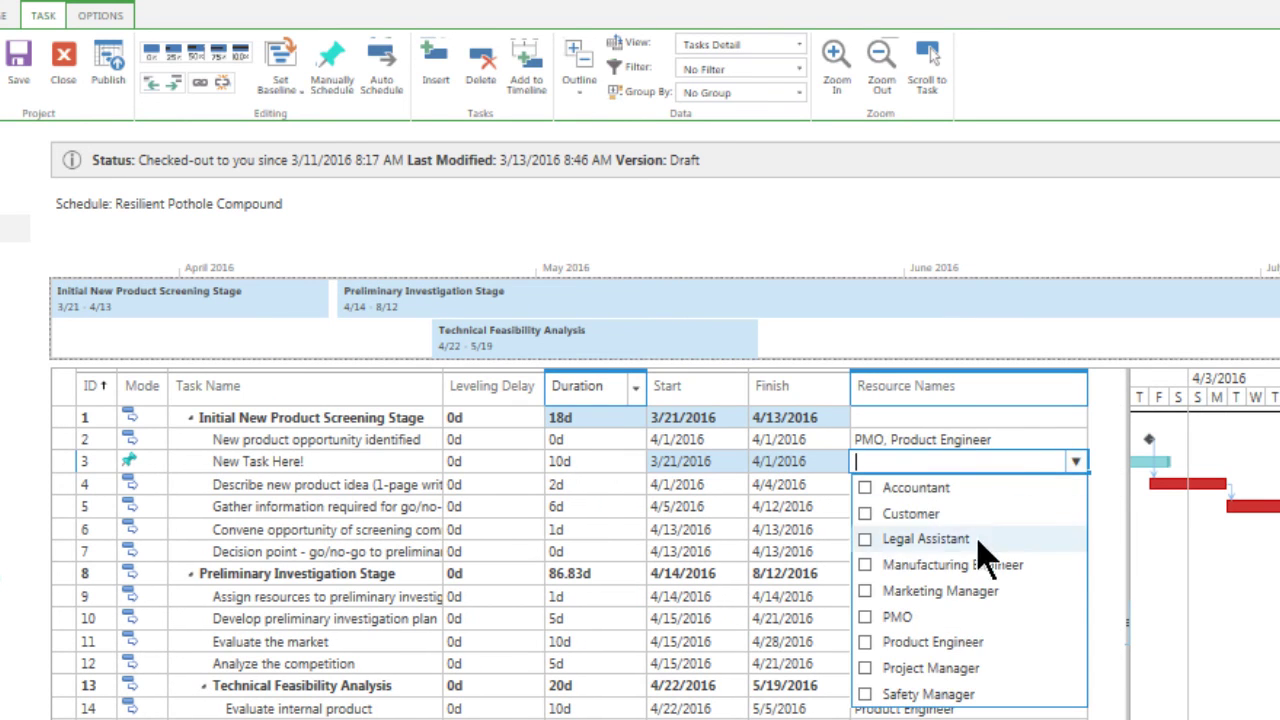
pyautogui.click(866, 642)
pyautogui.press('Return')
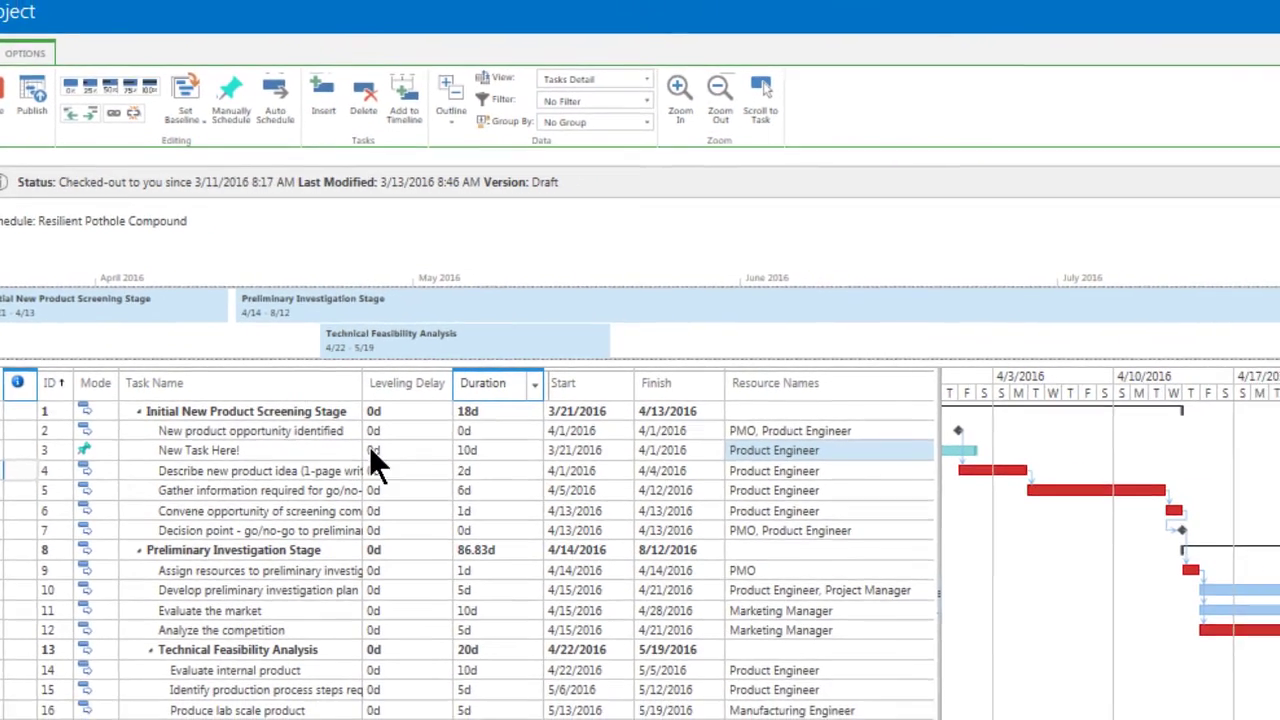
# Link New product opportunity identified to New Task Here!, then show only outline Level 1.
pyautogui.click(409, 442)
pyautogui.moveTo(300, 430); pyautogui.dragTo(280, 448)
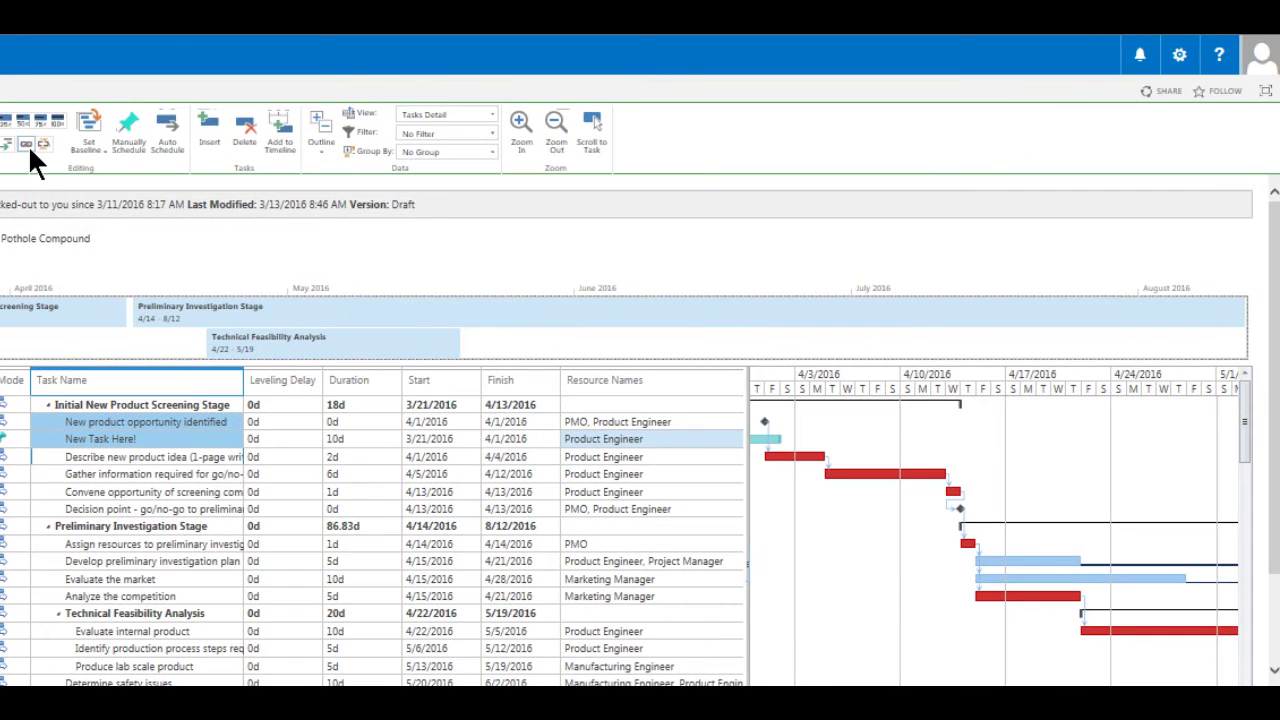
pyautogui.click(28, 144)
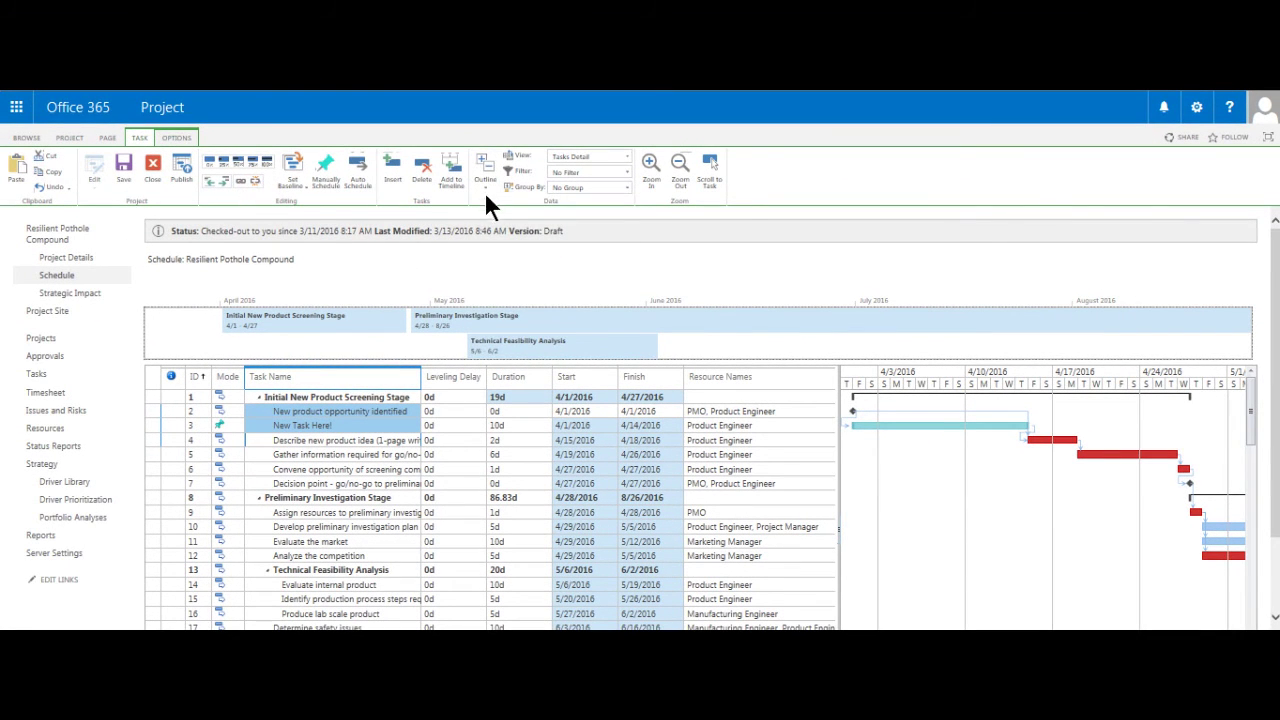
pyautogui.click(485, 186)
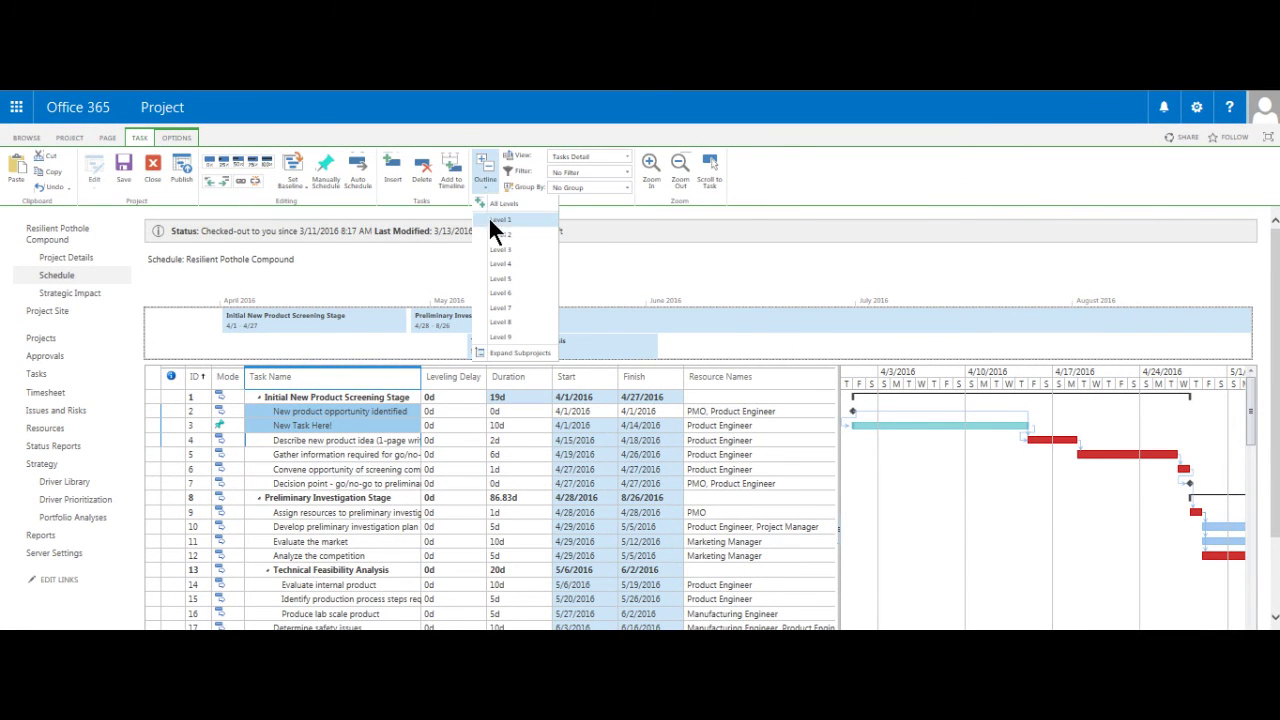
pyautogui.click(490, 218)
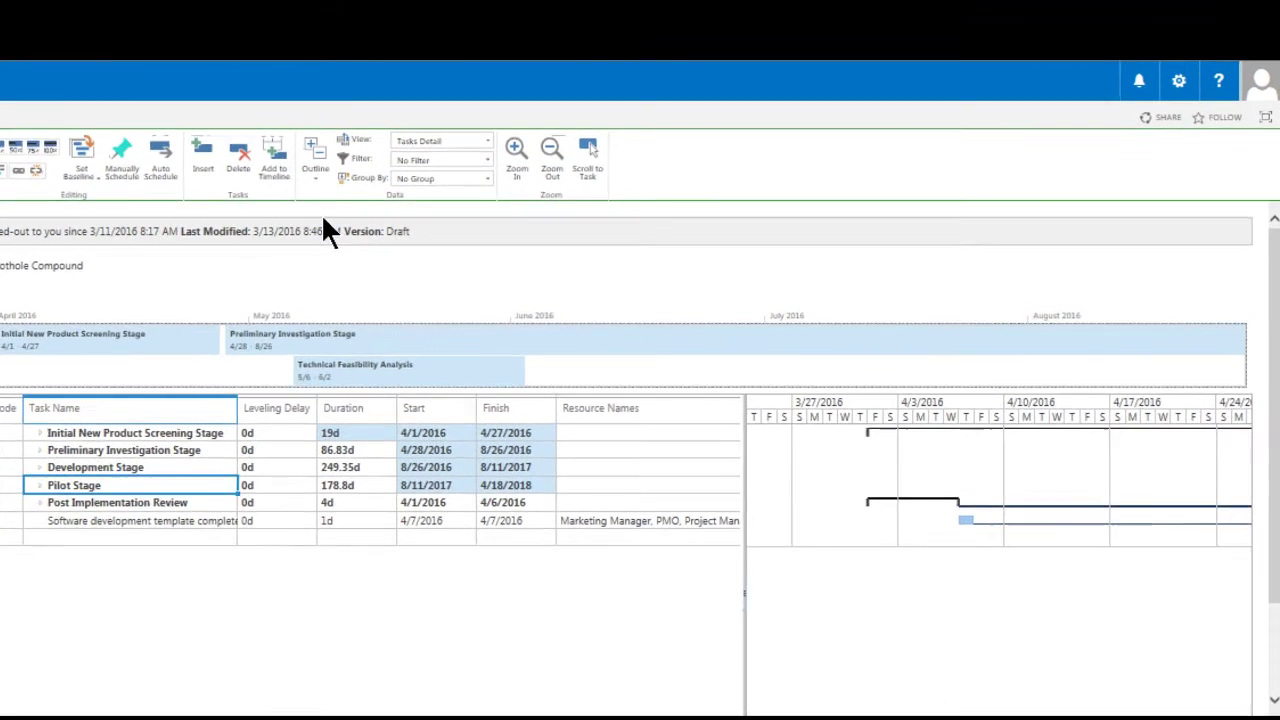
# Zoom the Gantt timescale out until it shows quarters across 2016–2020.
pyautogui.click(483, 152)
pyautogui.click(483, 152)
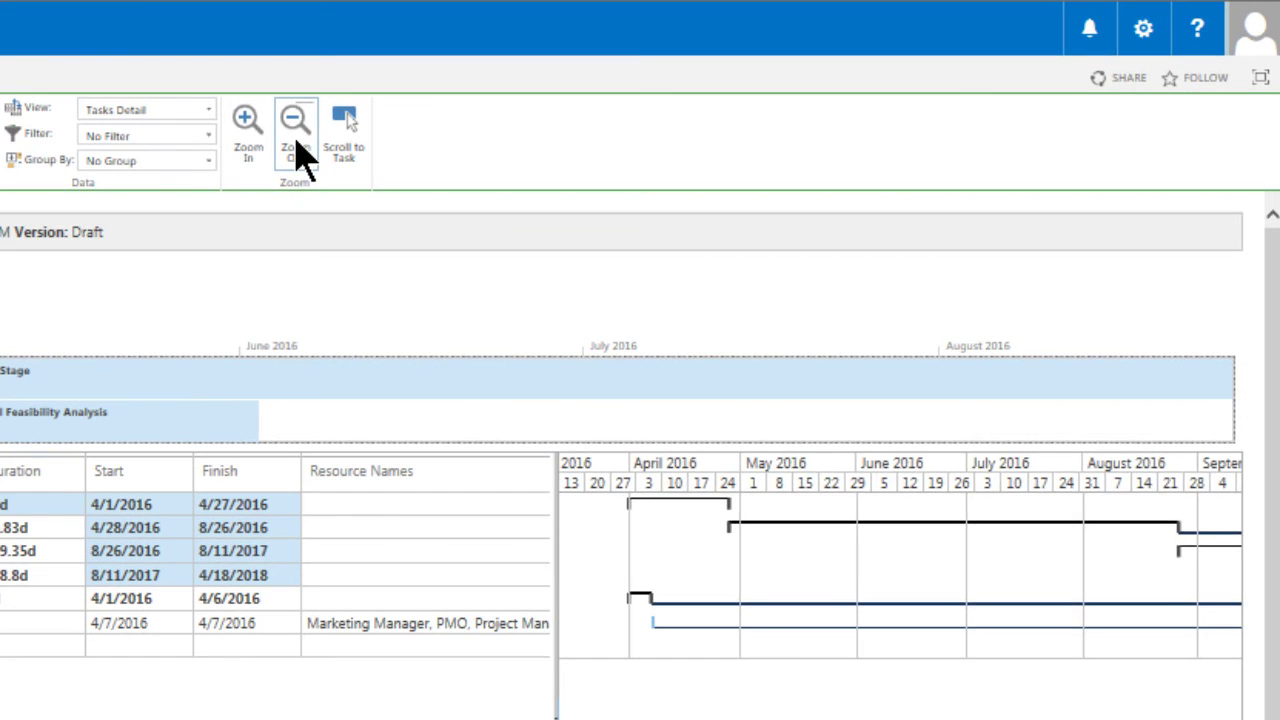
pyautogui.click(483, 152)
pyautogui.click(296, 140)
pyautogui.click(296, 140)
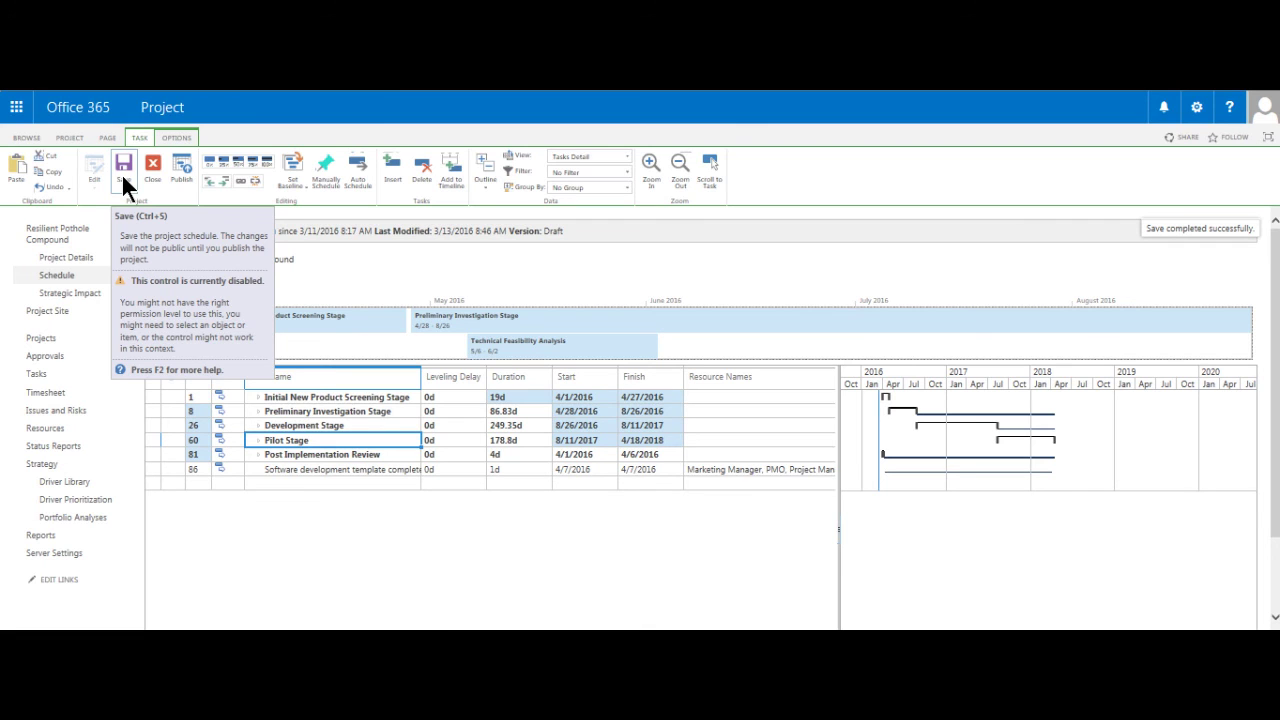
# On Strategic Impact, rate new markets Strong, customer satisfaction Extreme, employee satisfaction Strong.
pyautogui.click(73, 293)
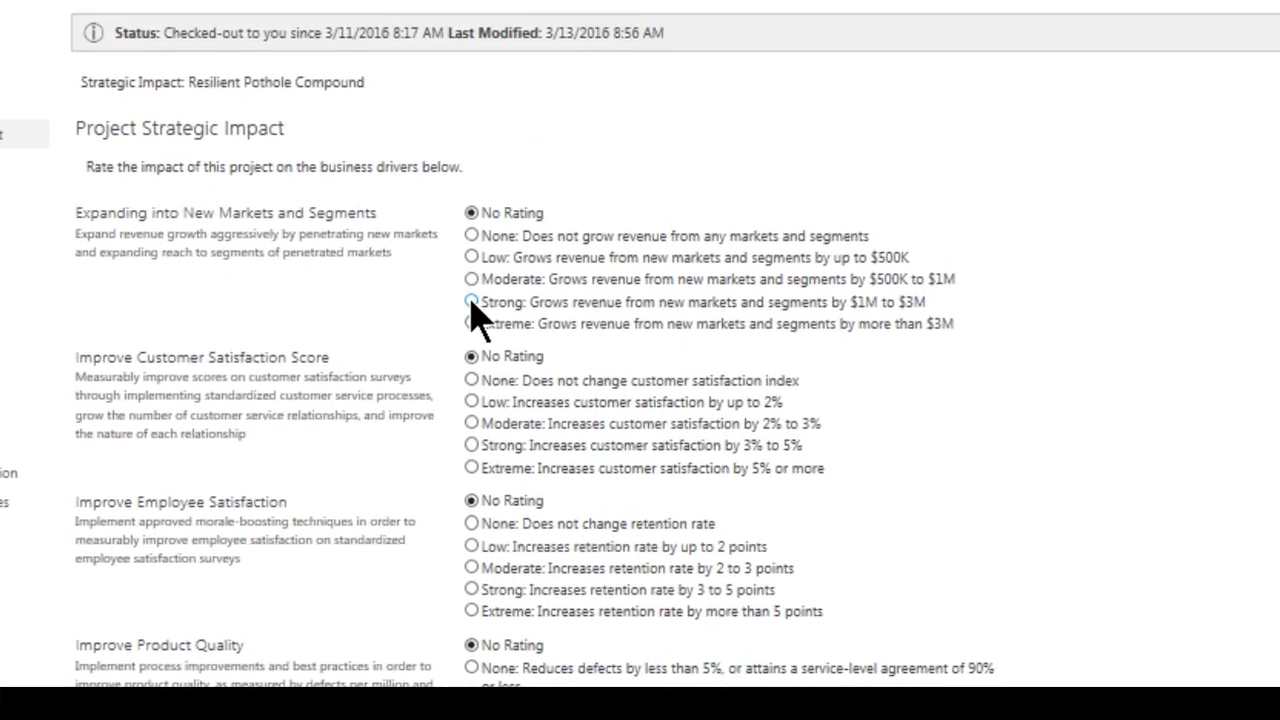
pyautogui.click(399, 385)
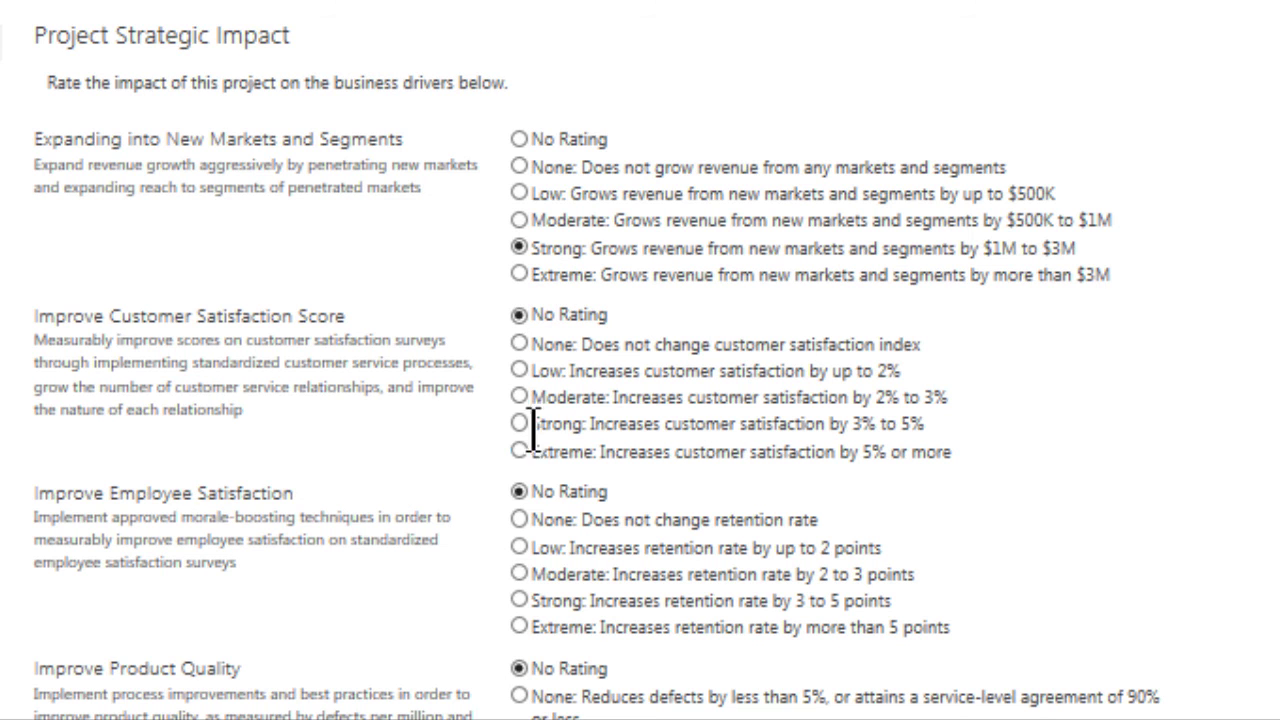
pyautogui.click(493, 460)
pyautogui.click(521, 600)
# Rate product quality Strong, market share Extreme, expense reduction Moderate, process streamlining Low, then save.
pyautogui.scroll(-8, 521, 600)
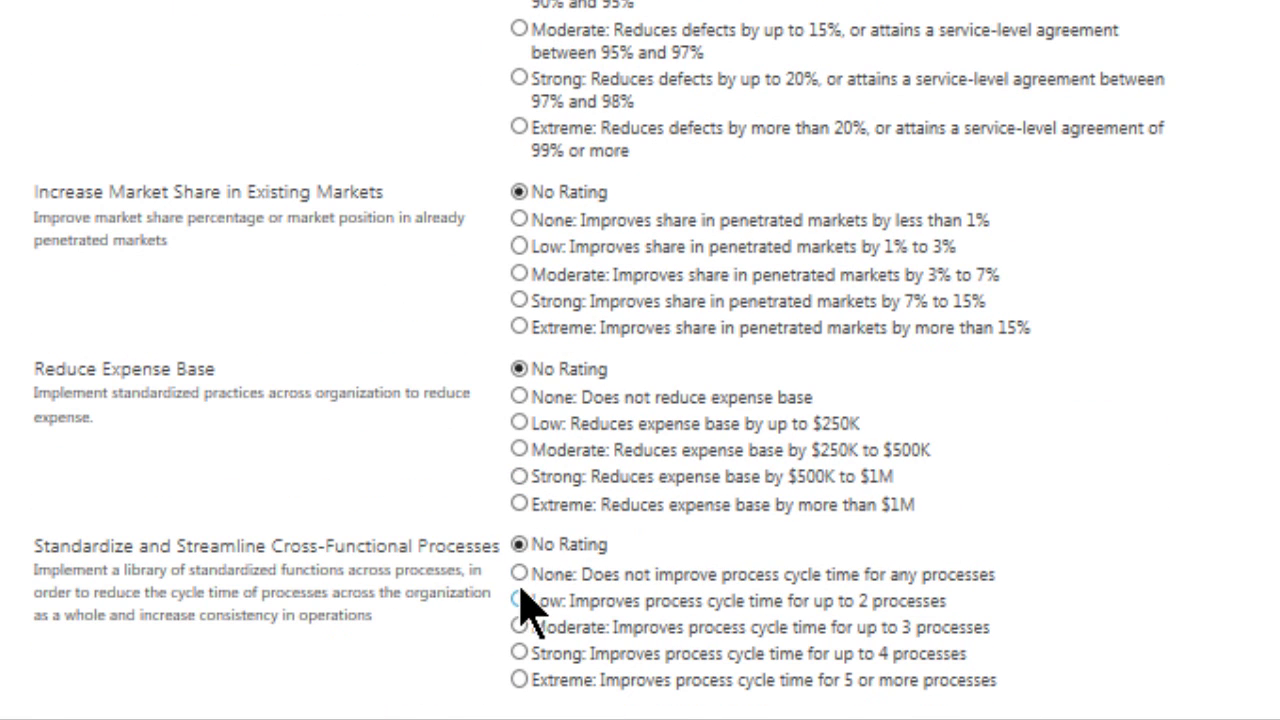
pyautogui.click(519, 78)
pyautogui.click(519, 327)
pyautogui.click(519, 450)
pyautogui.click(522, 605)
pyautogui.scroll(-1, 528, 630)
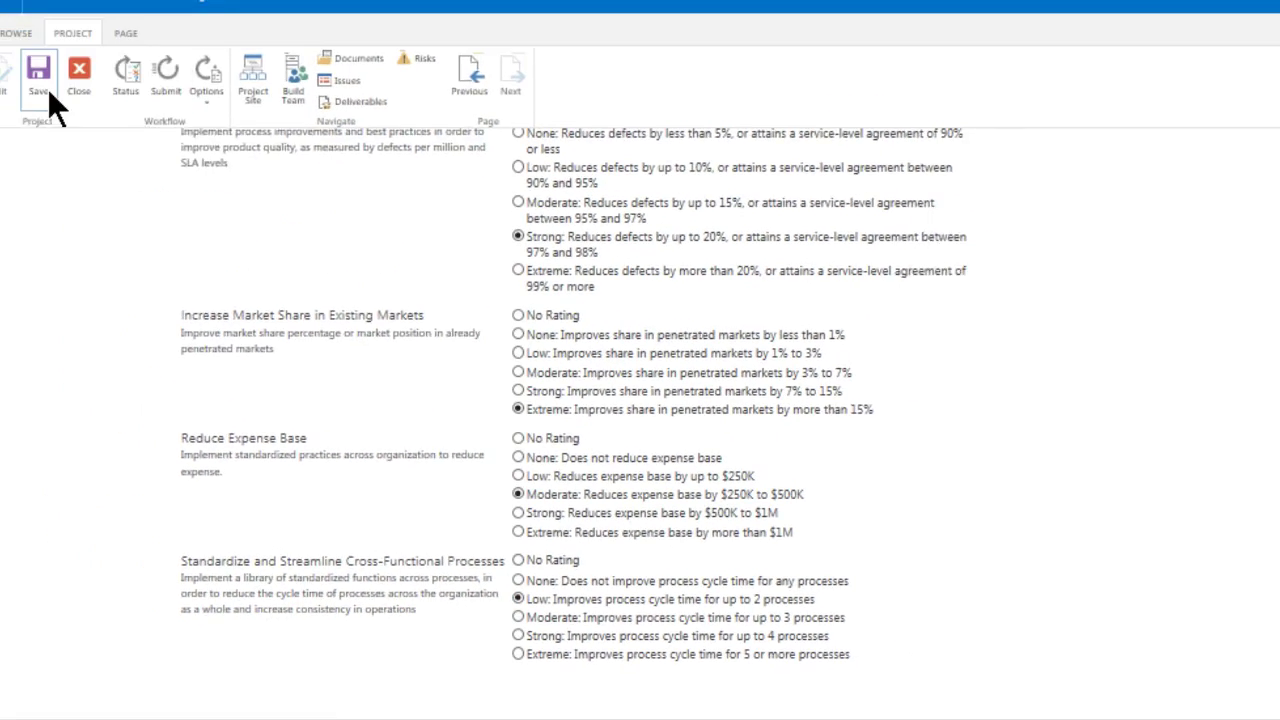
pyautogui.click(47, 88)
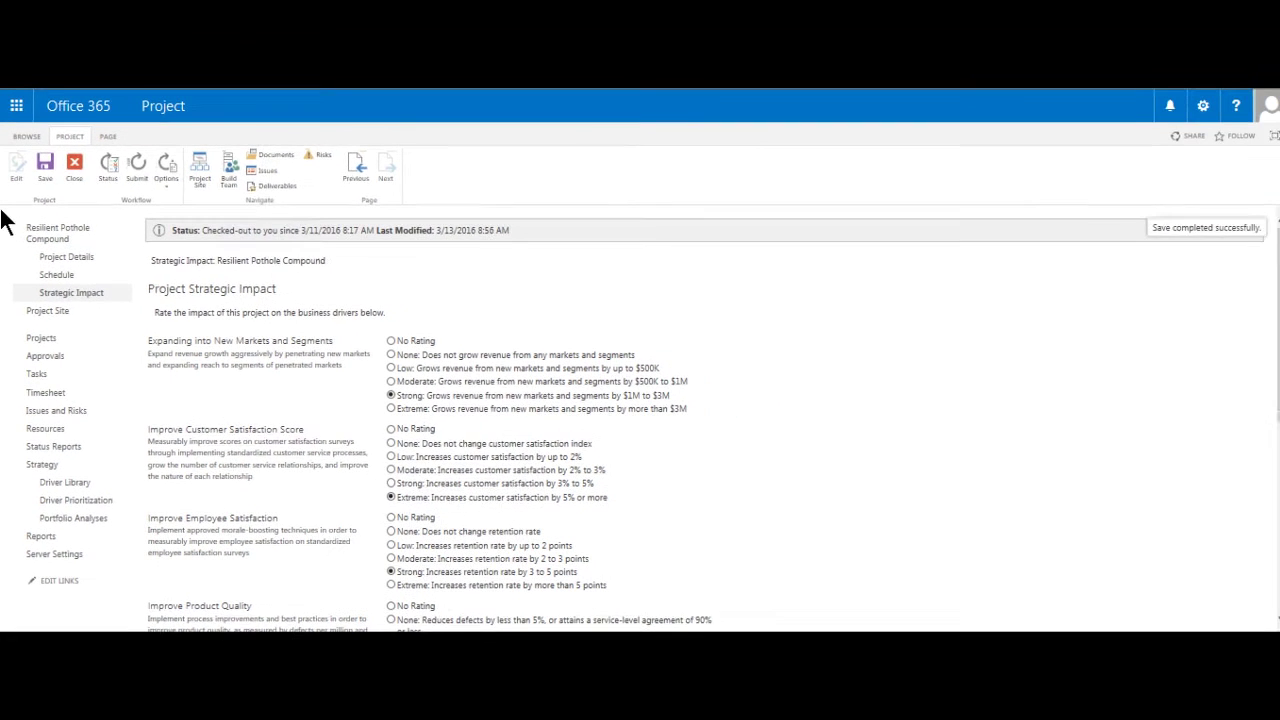
# Open the Resilient Pothole Compound workflow status and view All Workflow Stages.
pyautogui.click(76, 234)
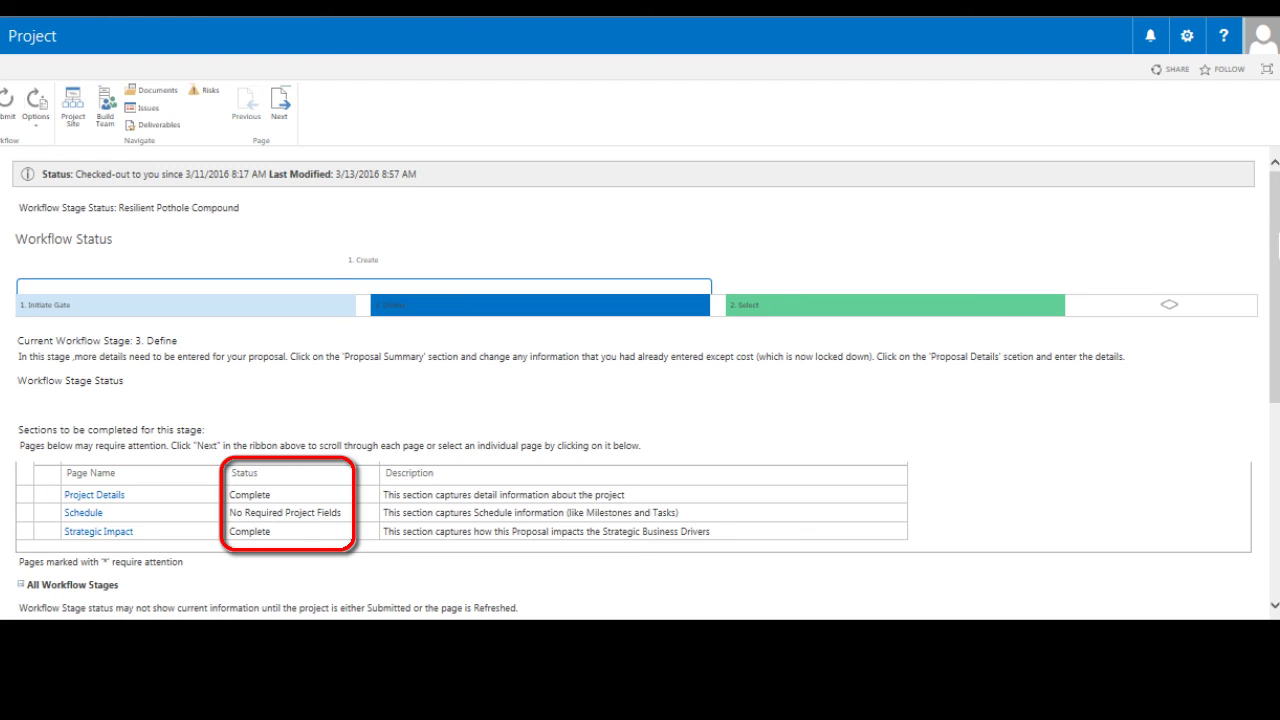
pyautogui.scroll(-5, 640, 400)
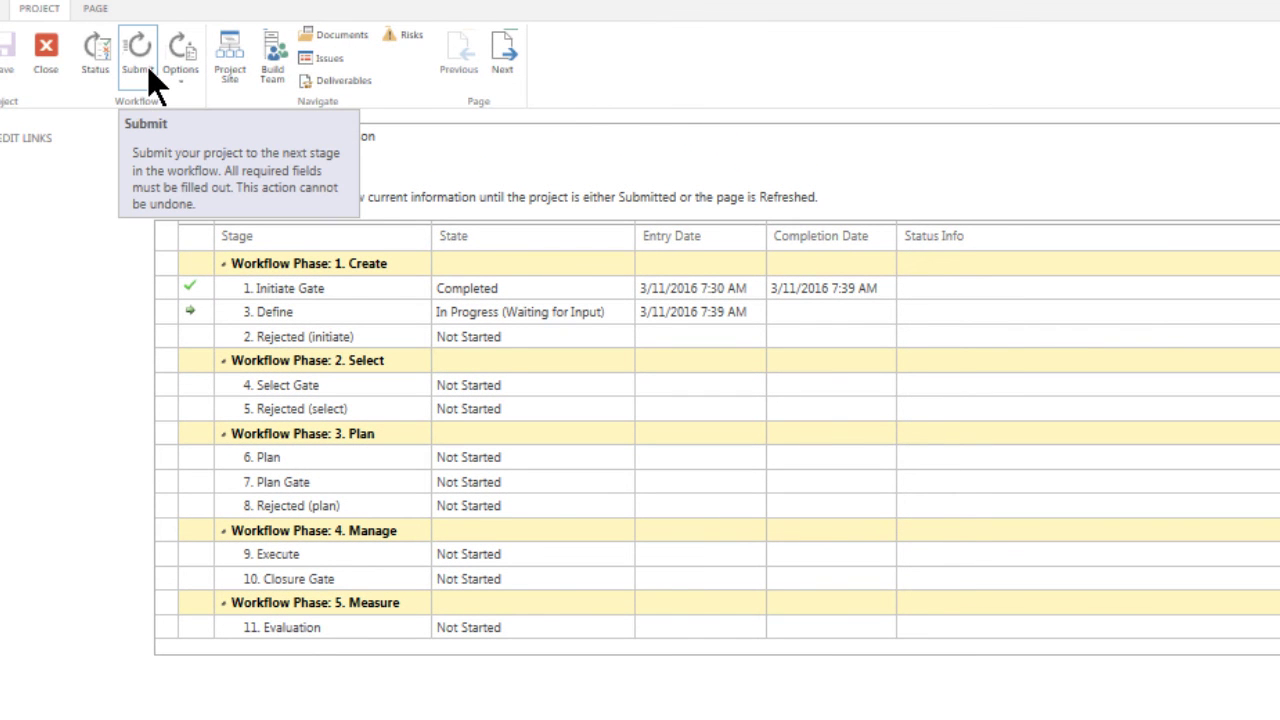
# Submit Resilient Pothole Compound and confirm, advancing it to 4. Select Gate.
pyautogui.click(147, 66)
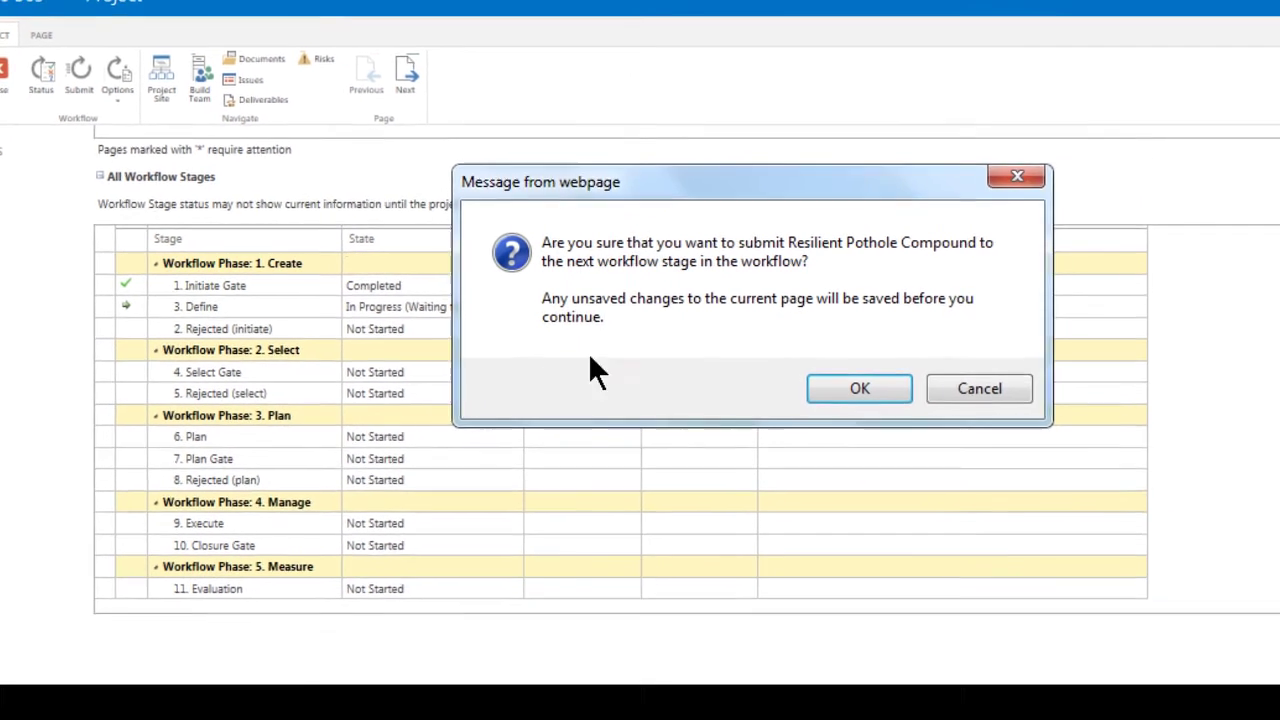
pyautogui.click(859, 388)
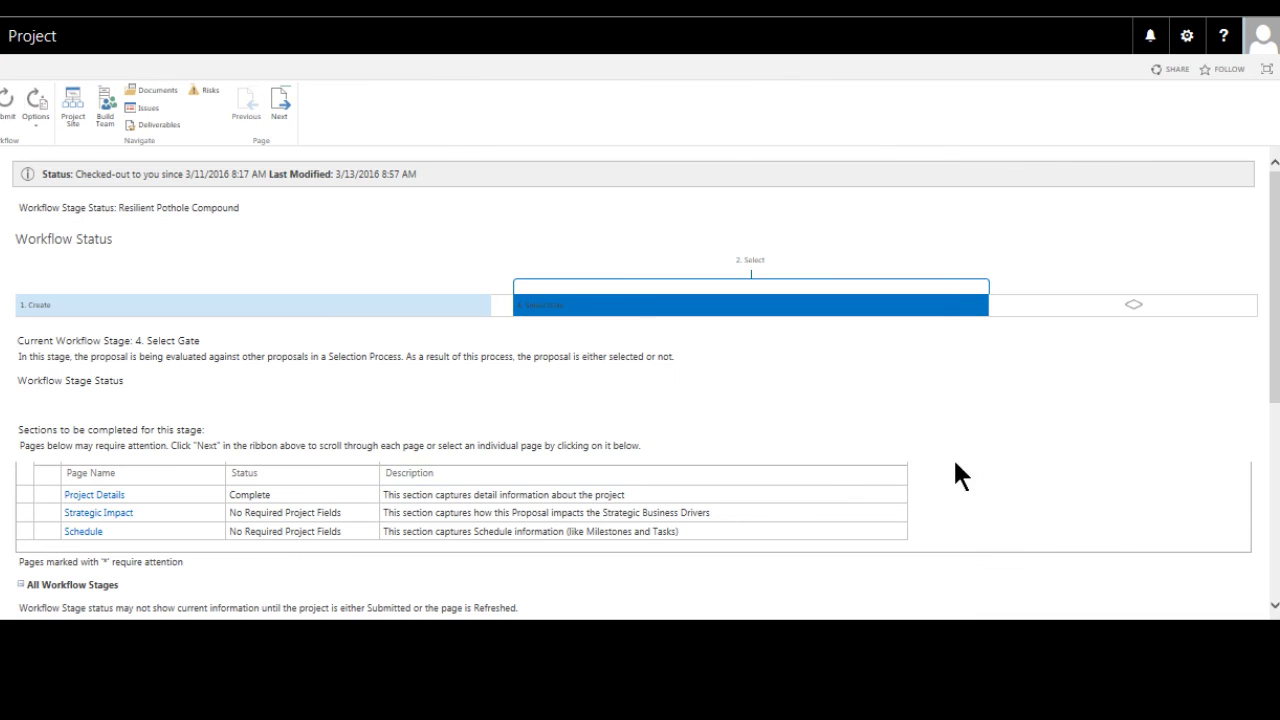
pyautogui.scroll(-5, 1274, 372)
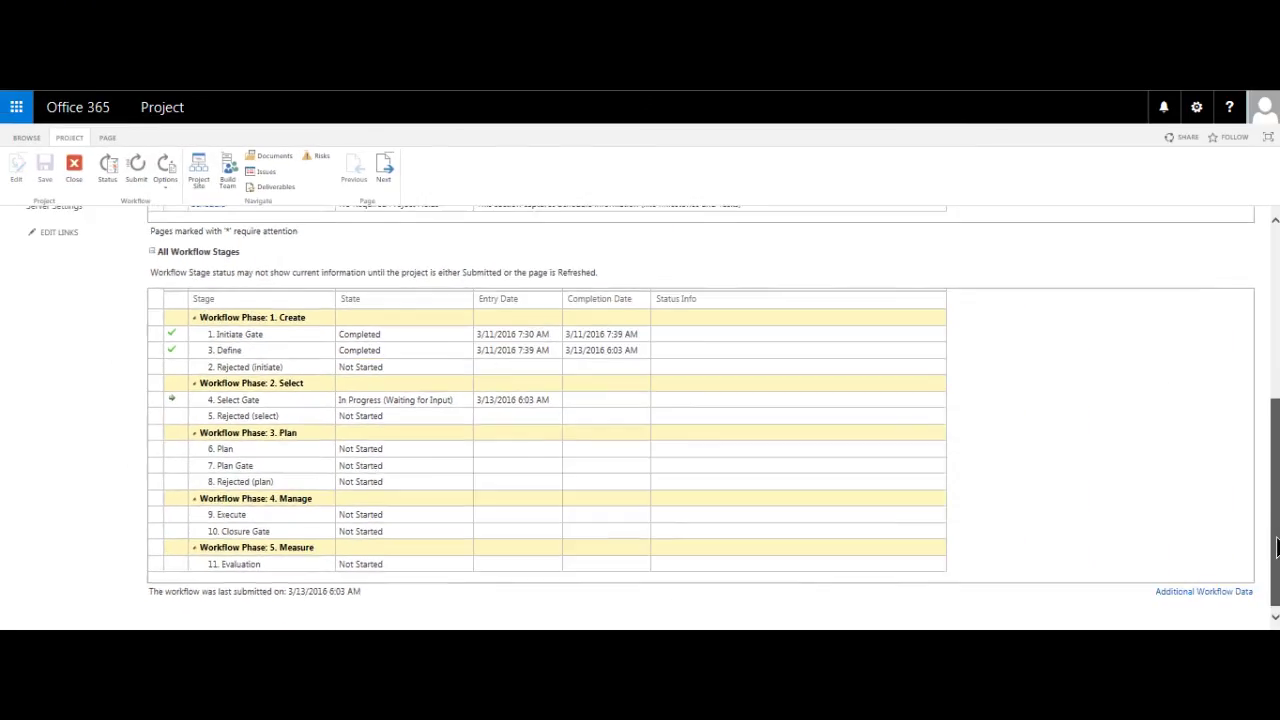
pyautogui.scroll(5, 1266, 440)
pyautogui.scroll(1, 1262, 400)
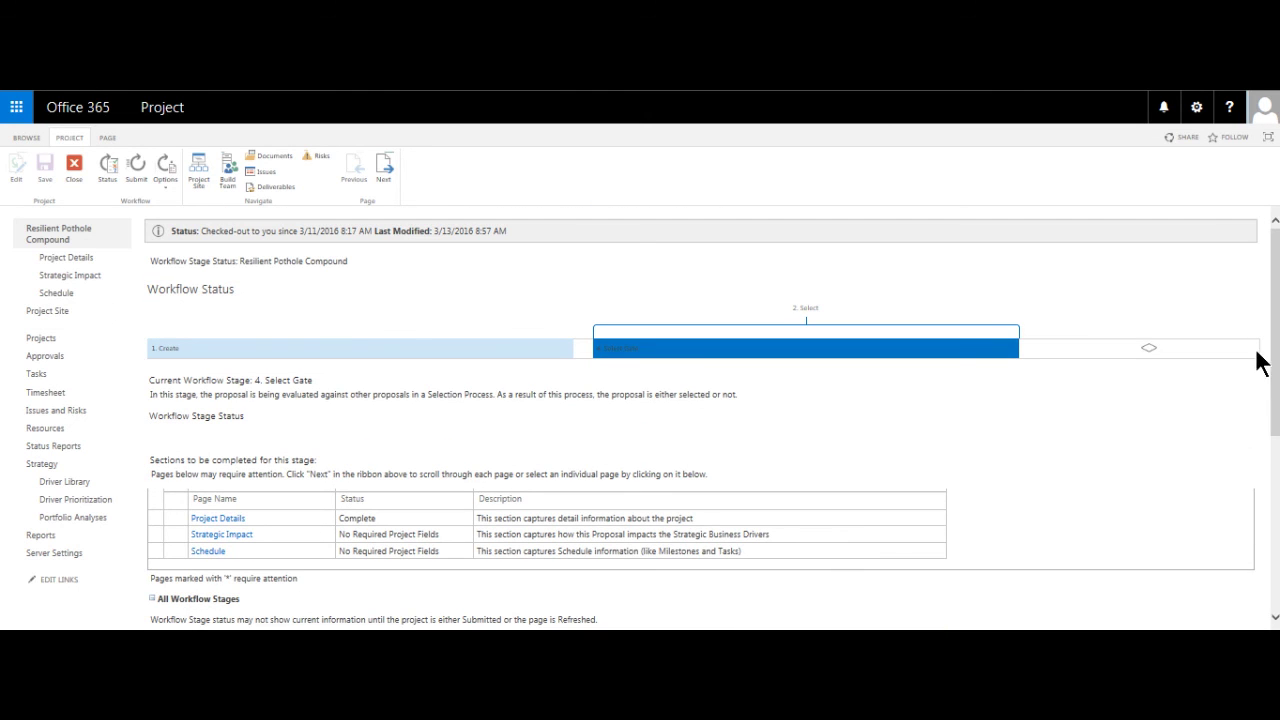
# Open the Resilient Pothole Compound project site from the left navigation.
pyautogui.click(48, 311)
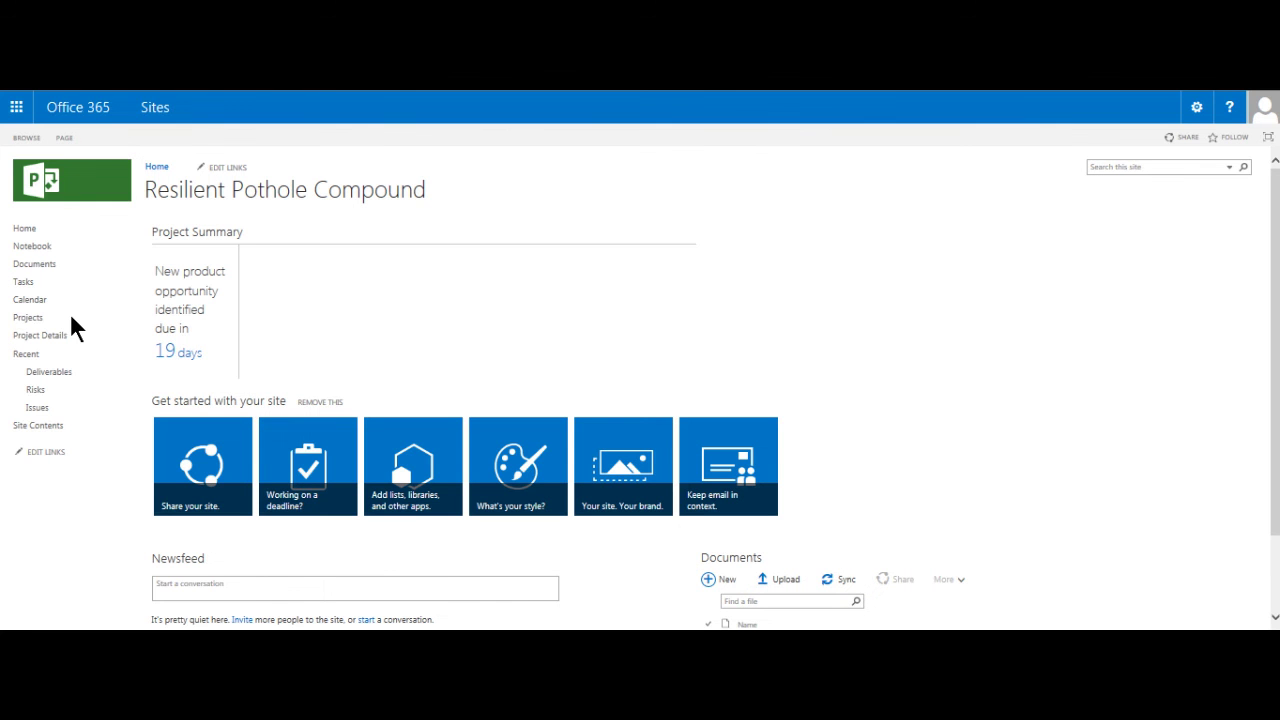